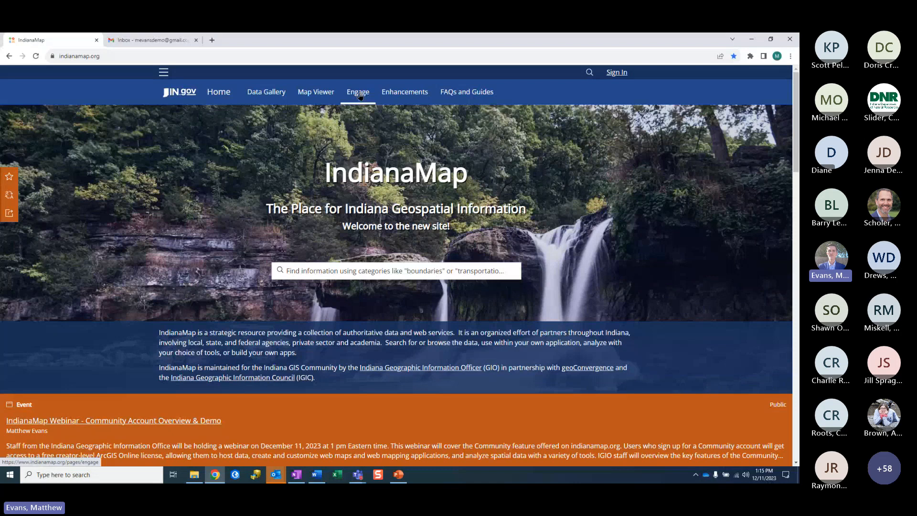
# Step: From the IndianaMap Engage page, start the Create a Community Account sign-up
pyautogui.click(360, 96)
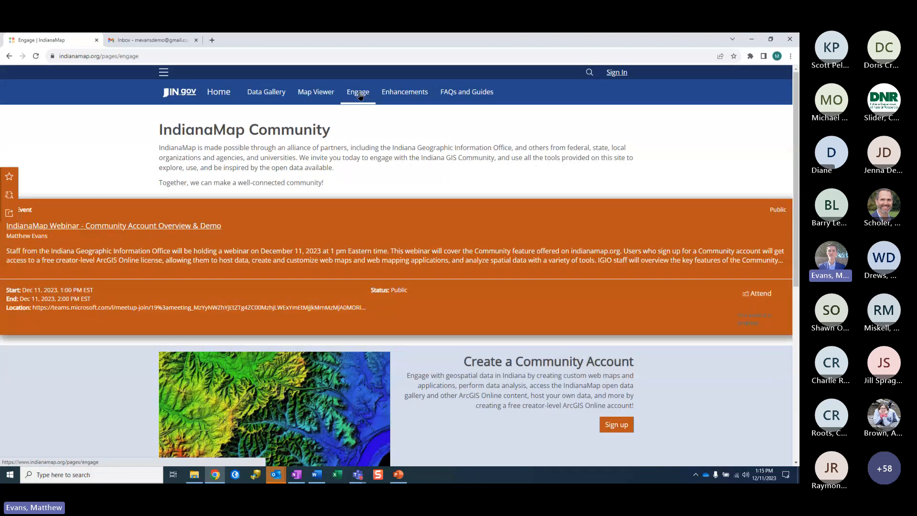
pyautogui.scroll(-1, 522, 235)
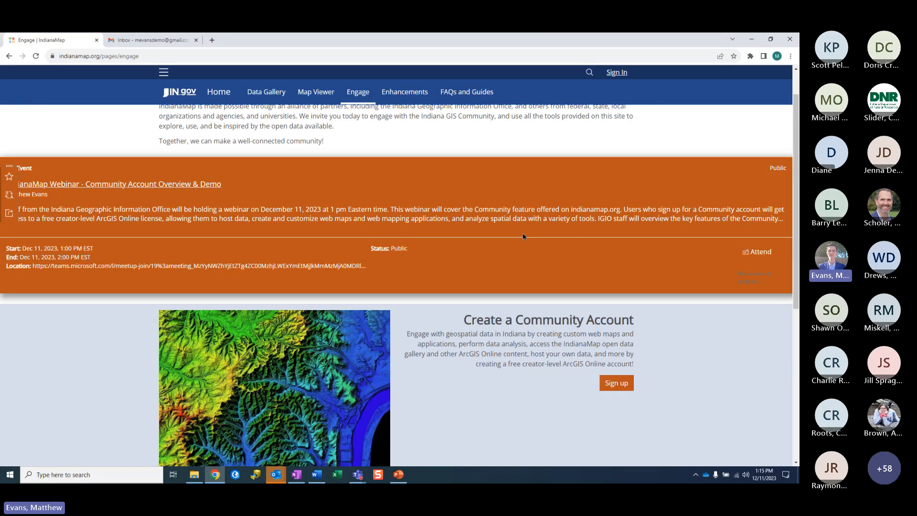
pyautogui.scroll(-1, 630, 388)
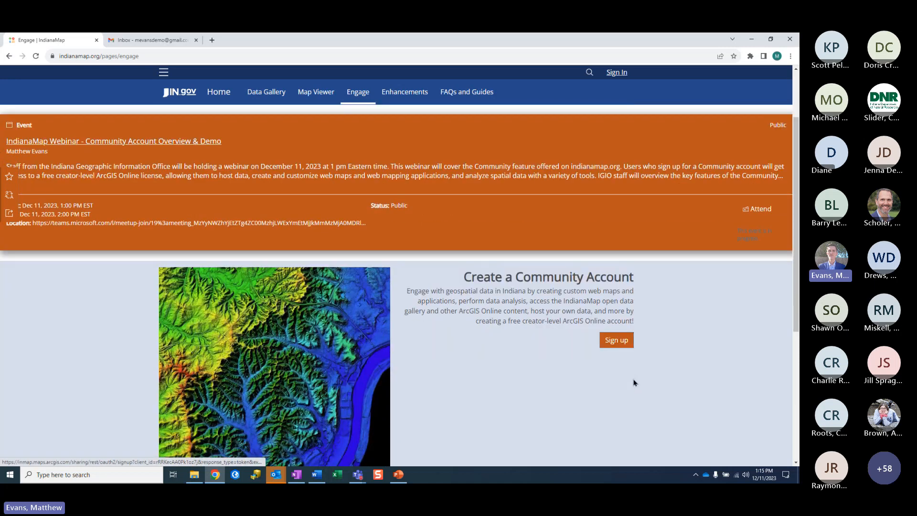
pyautogui.scroll(-1, 635, 382)
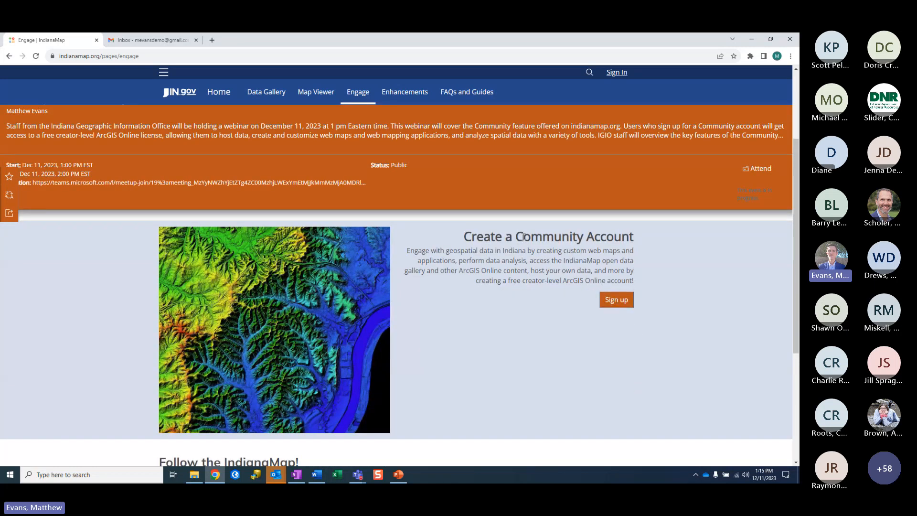
pyautogui.click(617, 304)
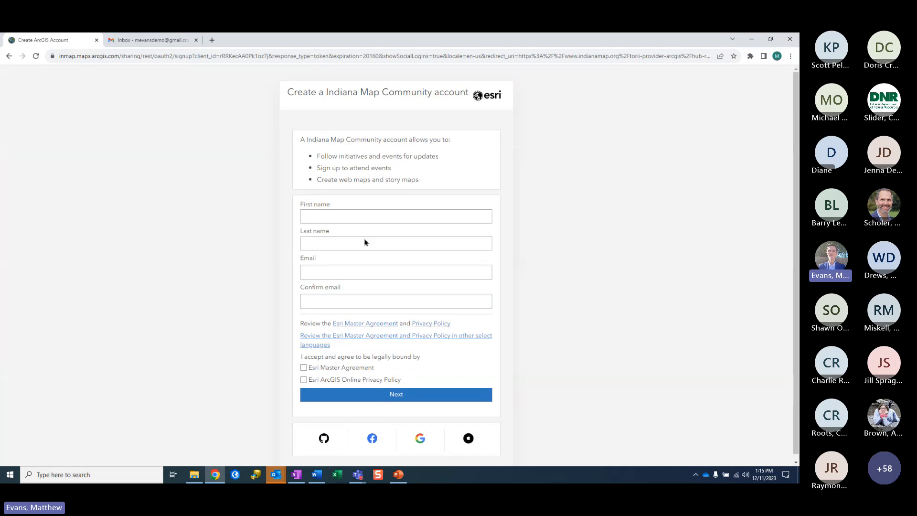
# Step: Enter the user's first name, last name and e-mail address, confirming the e-mail
pyautogui.click(369, 218)
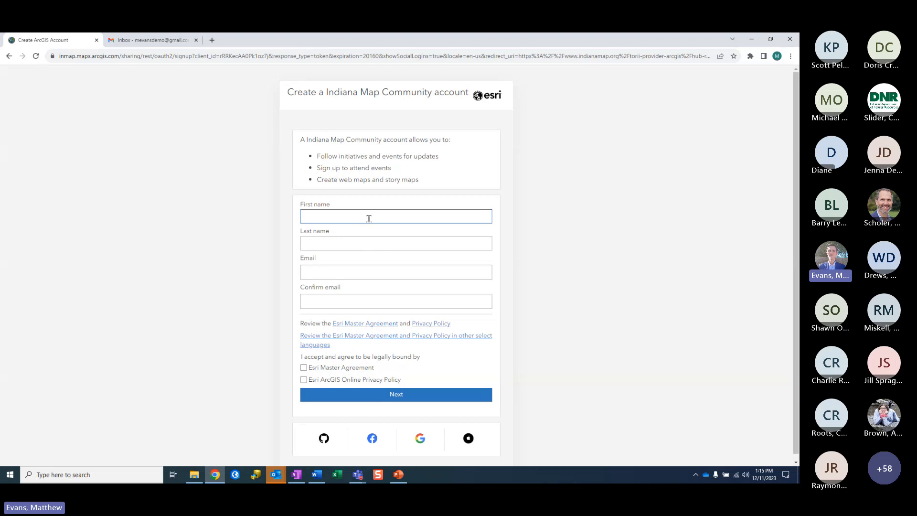
pyautogui.press('Tab')
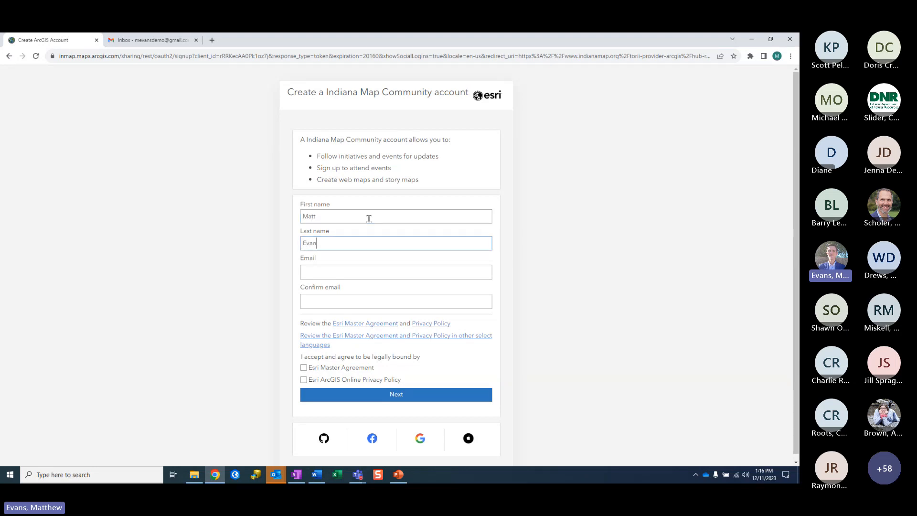
pyautogui.press('Tab')
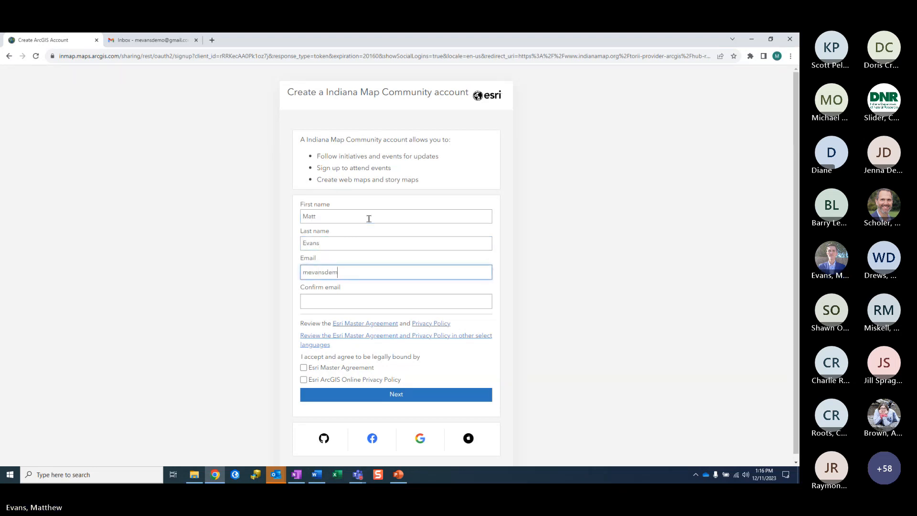
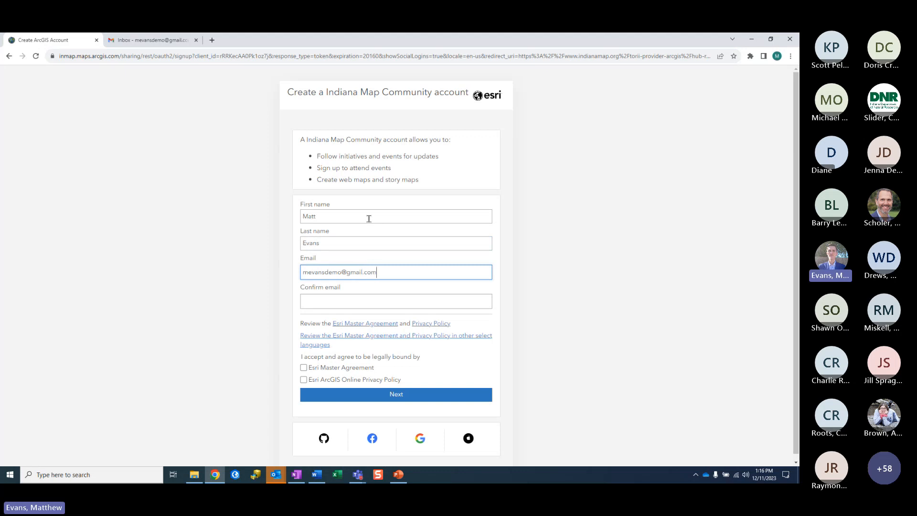
pyautogui.press('Tab')
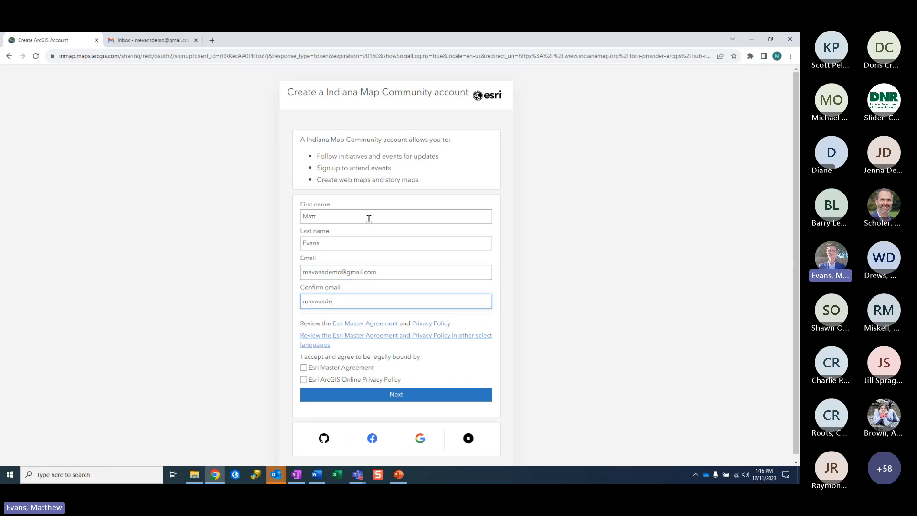
# Step: Accept the Esri Master Agreement and Privacy Policy and submit the sign-up
pyautogui.click(304, 367)
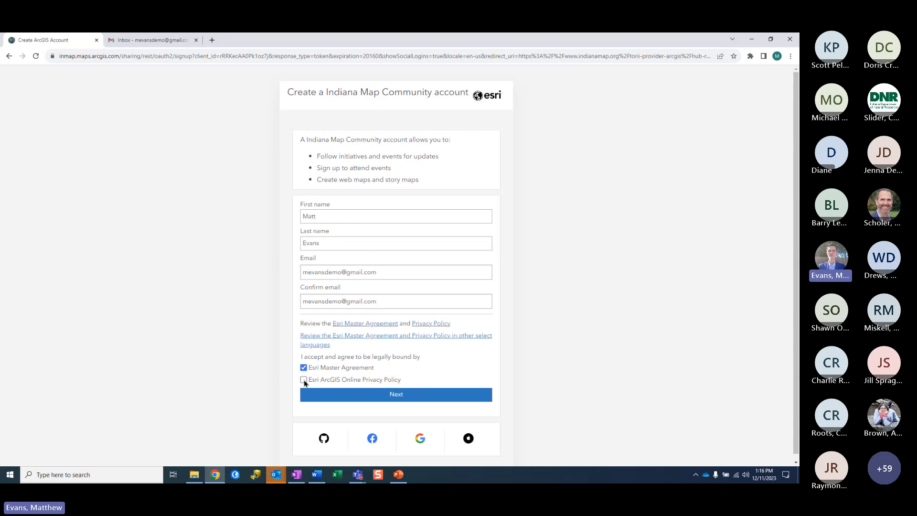
pyautogui.click(303, 379)
pyautogui.click(337, 397)
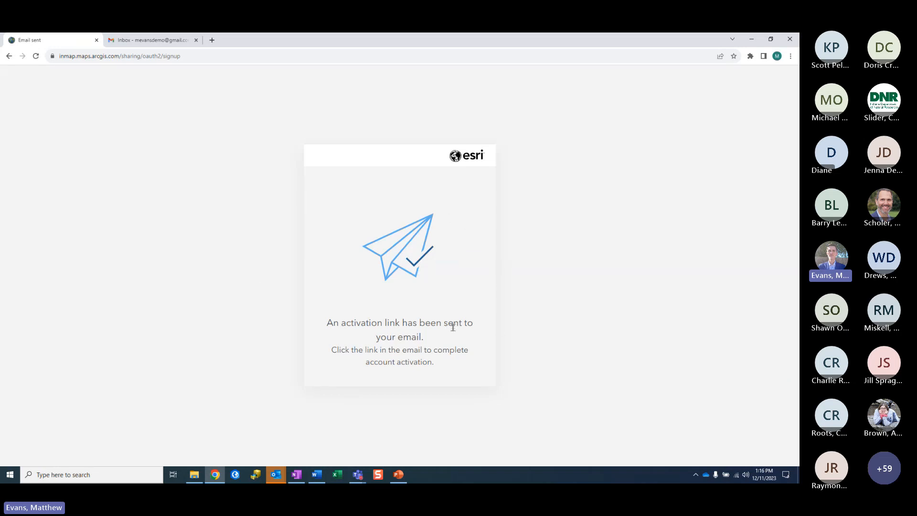
# Step: Refresh Gmail, open the Indiana Map Community account e-mail and follow its activation link
pyautogui.click(159, 40)
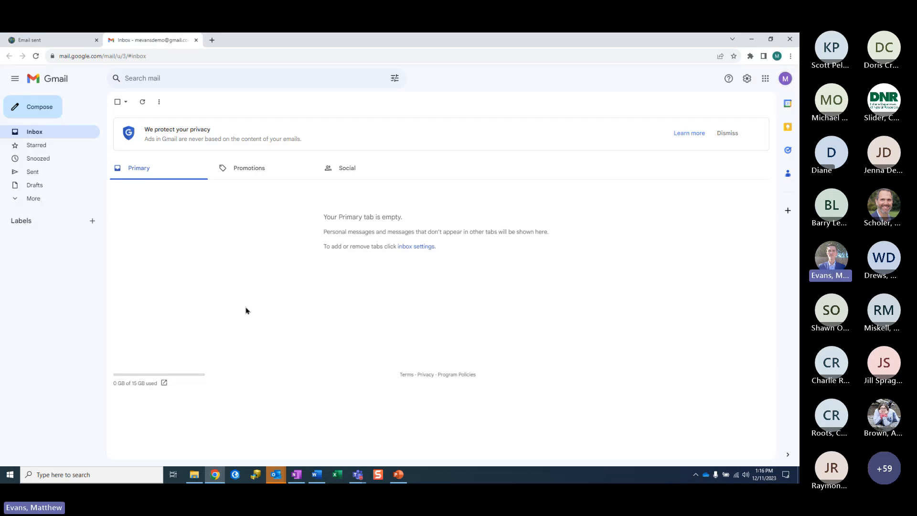
pyautogui.press('F5')
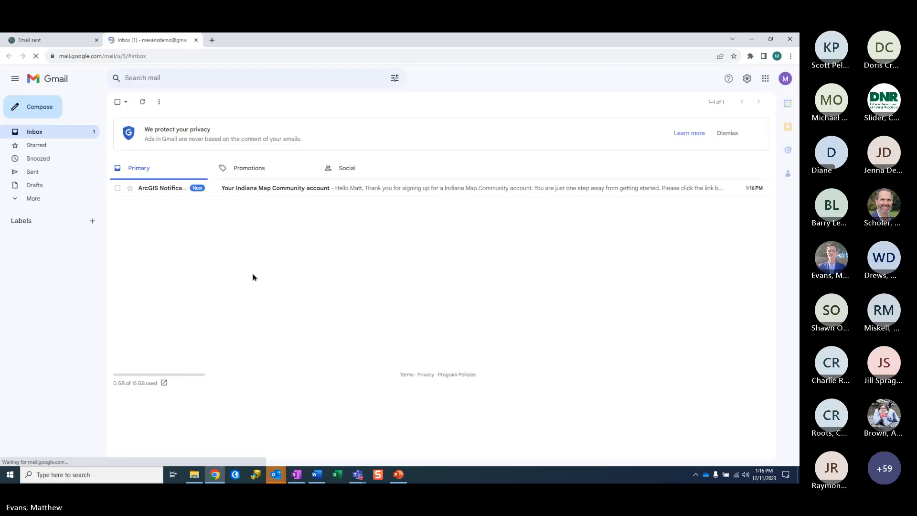
pyautogui.click(249, 192)
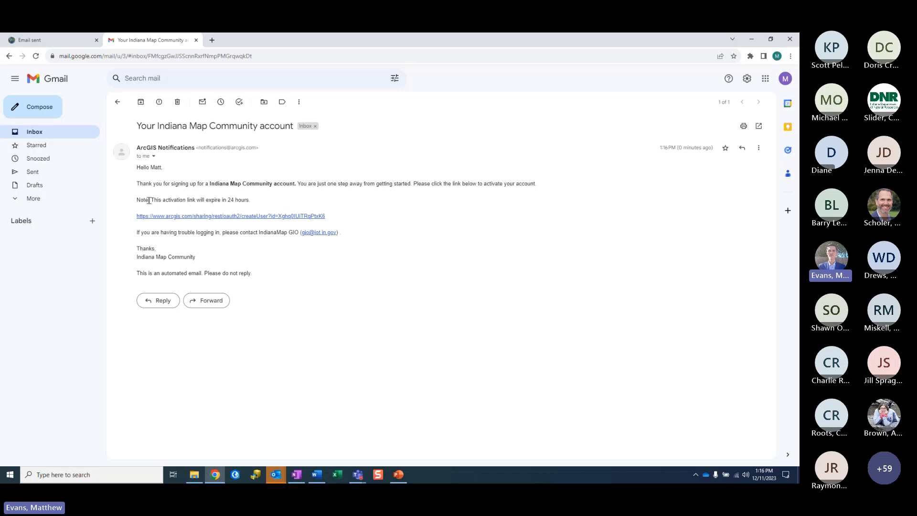
pyautogui.click(163, 217)
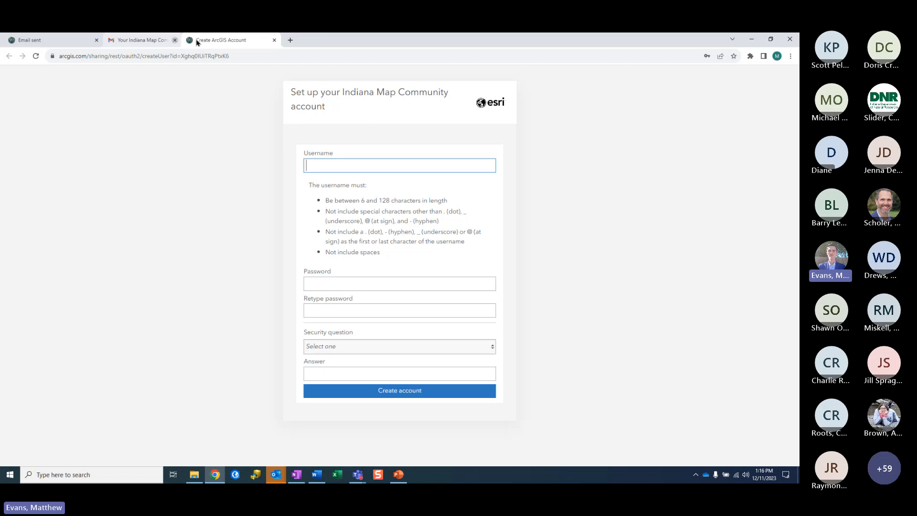
# Step: Close the e-mail tab, enter a username, and set the account password twice
pyautogui.click(196, 40)
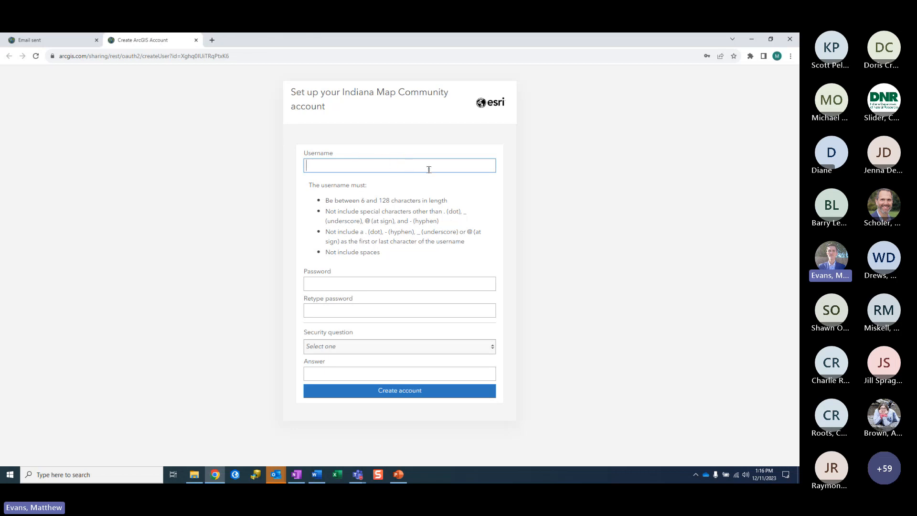
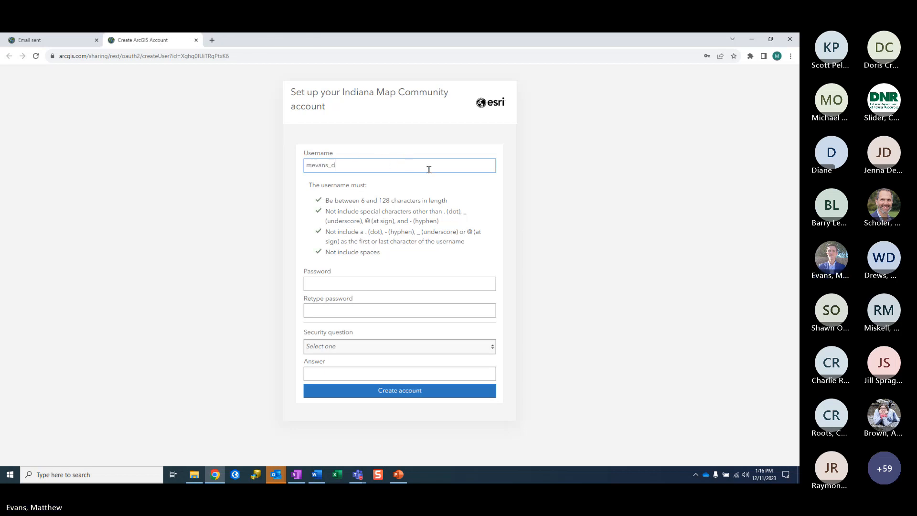
pyautogui.click(341, 285)
pyautogui.write('••••')
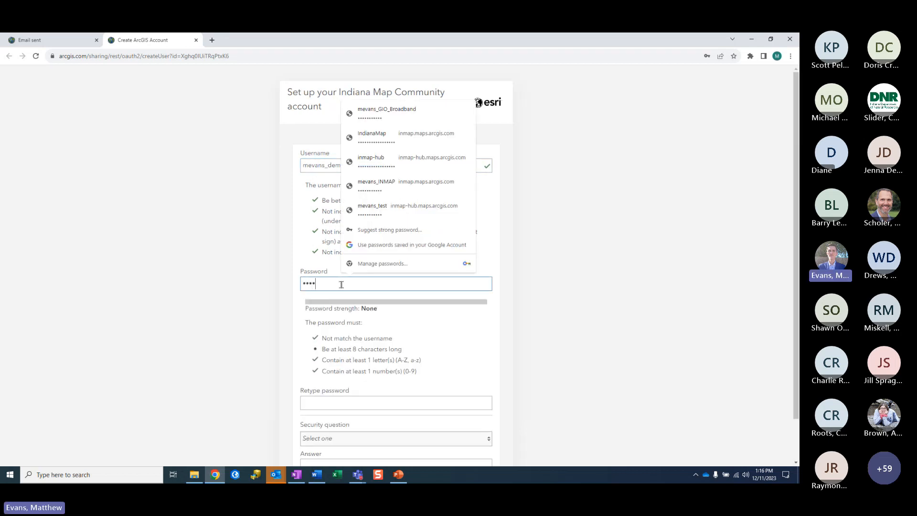
pyautogui.write('•••••••')
pyautogui.press('Tab')
pyautogui.press('Tab')
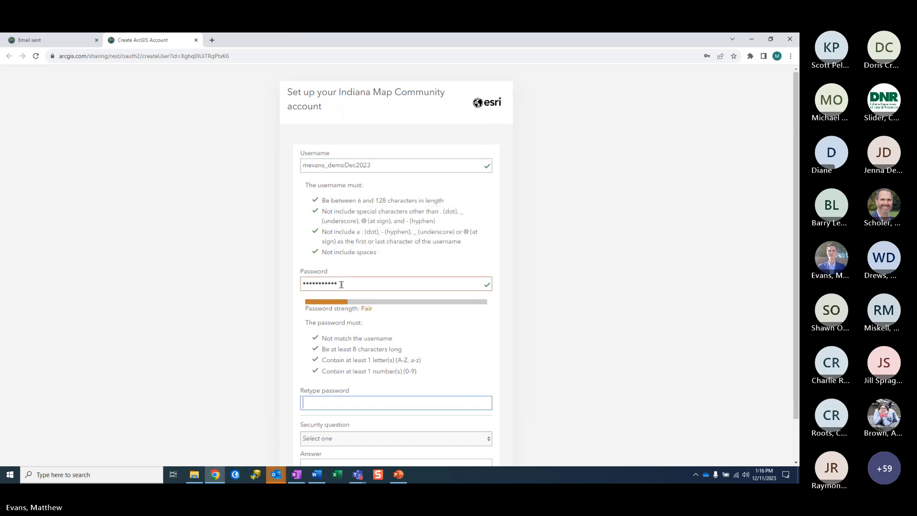
pyautogui.click(328, 402)
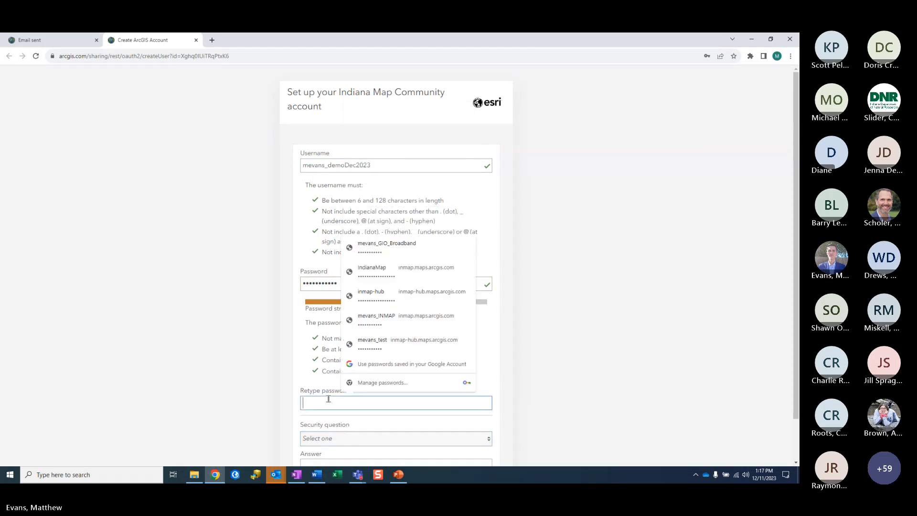
pyautogui.write('•••••••••••')
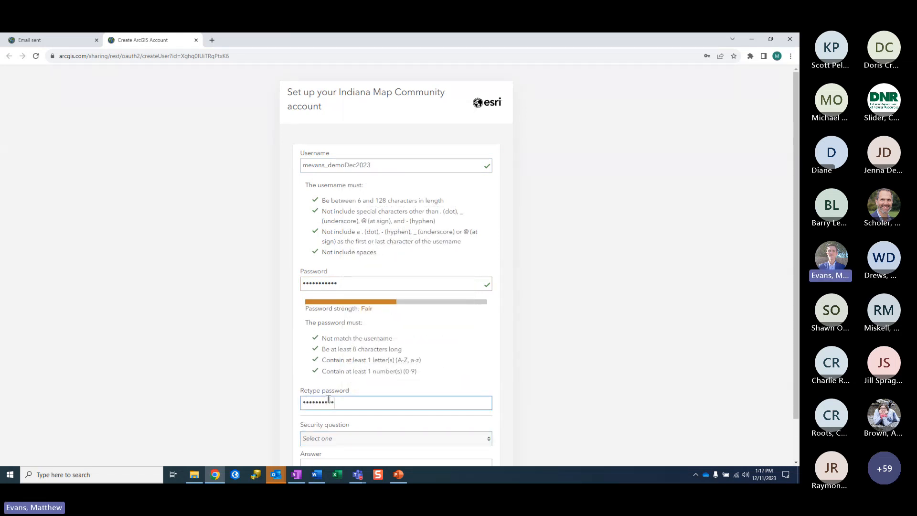
# Step: Choose the favorite-restaurant security question, enter the security answer, and create the account
pyautogui.click(329, 438)
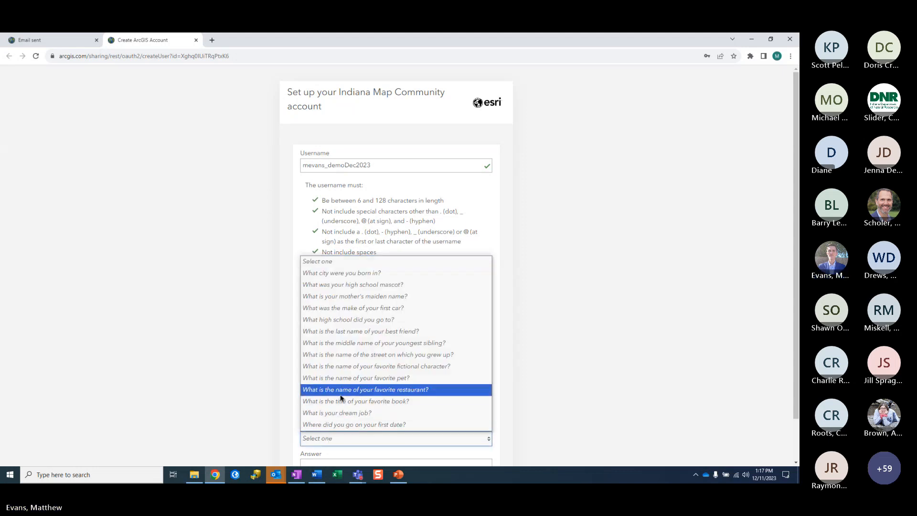
pyautogui.click(304, 385)
pyautogui.scroll(-1, 326, 417)
pyautogui.click(326, 418)
pyautogui.write('Test')
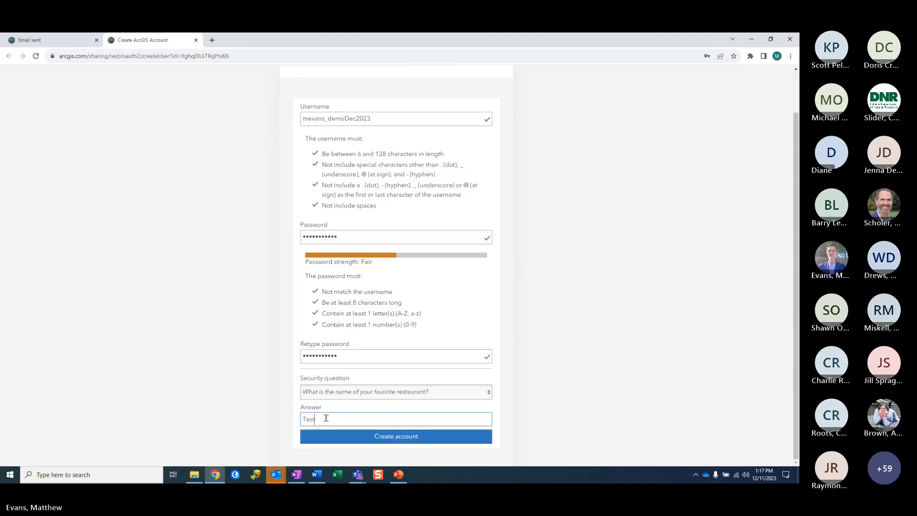
pyautogui.click(339, 438)
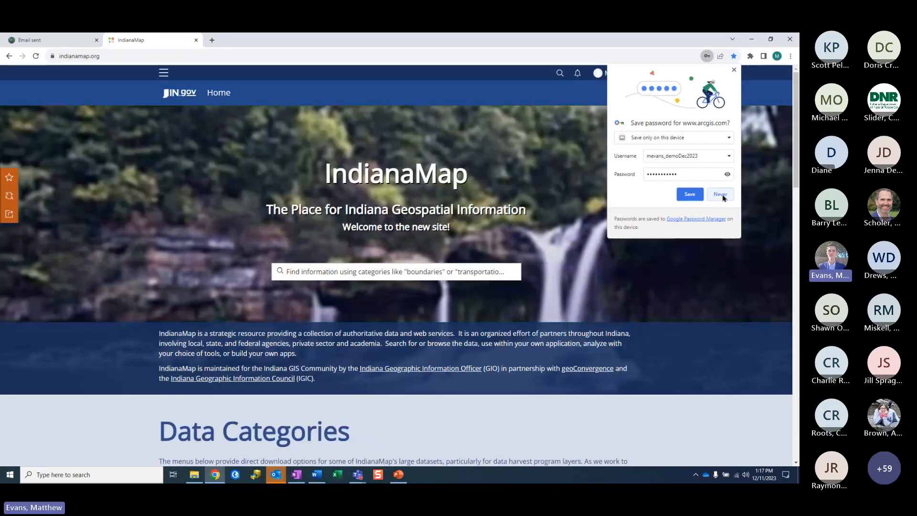
# Step: Decline saving the password, confirm the signed-in account, and reach the Engage page's Welcome back section
pyautogui.click(722, 196)
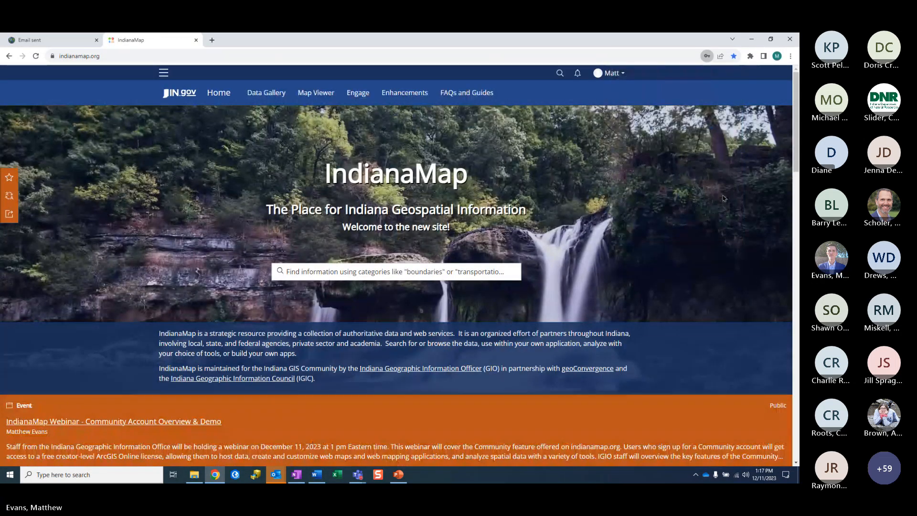
pyautogui.click(624, 75)
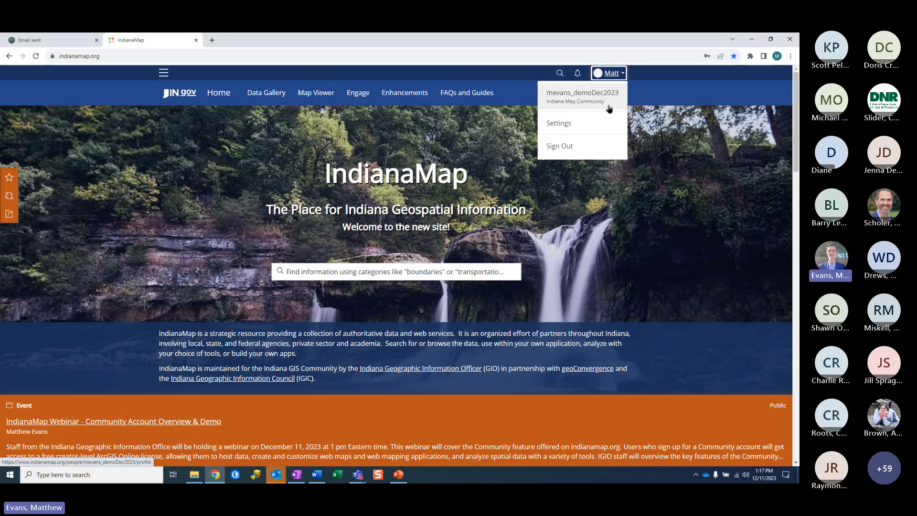
pyautogui.click(356, 97)
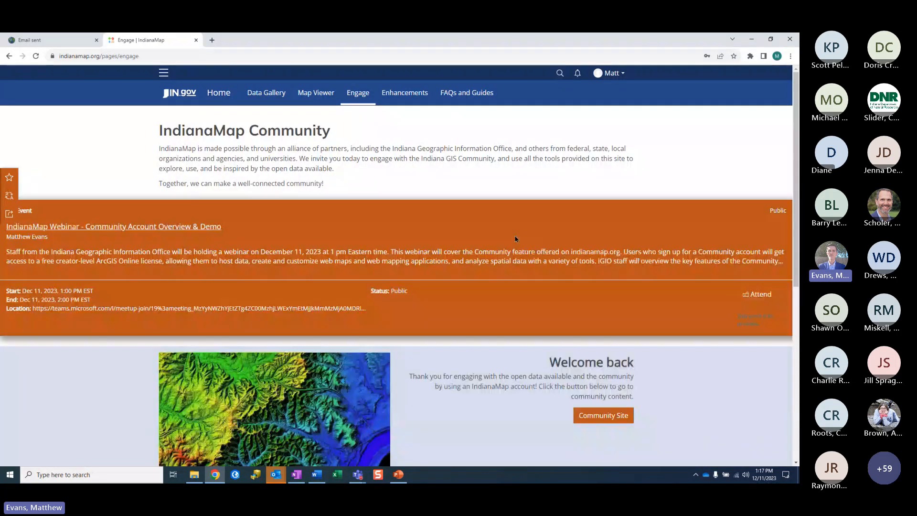
pyautogui.scroll(-3, 513, 236)
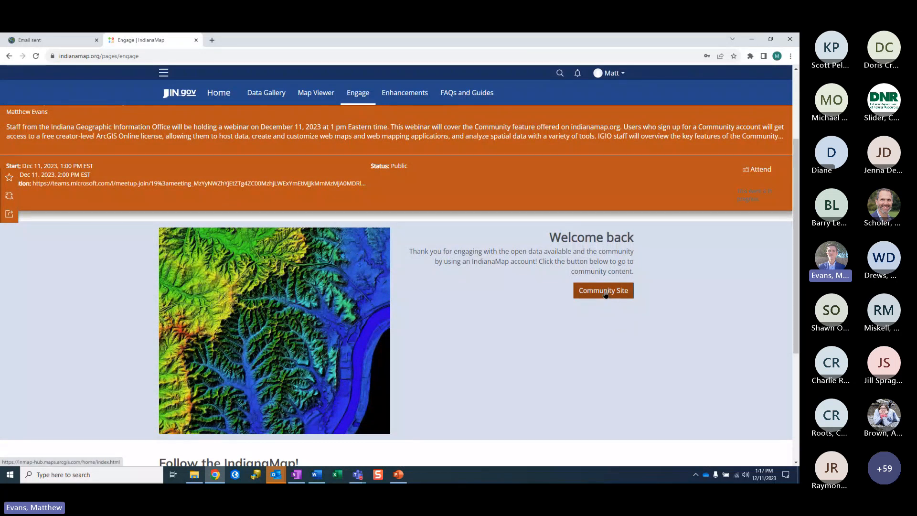
# Step: Open the Community Site and list My Groups: Indiana Map Members and IndianaMap Community Data Sharing
pyautogui.click(605, 291)
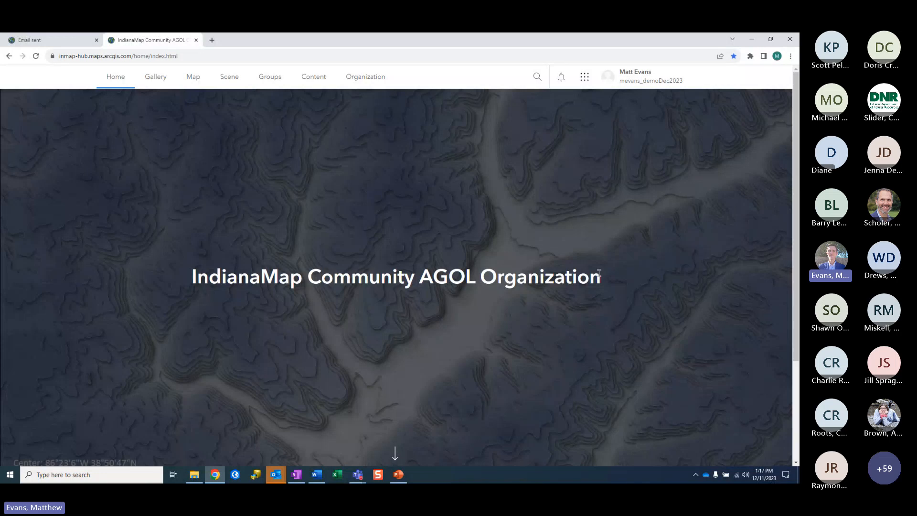
pyautogui.click(277, 82)
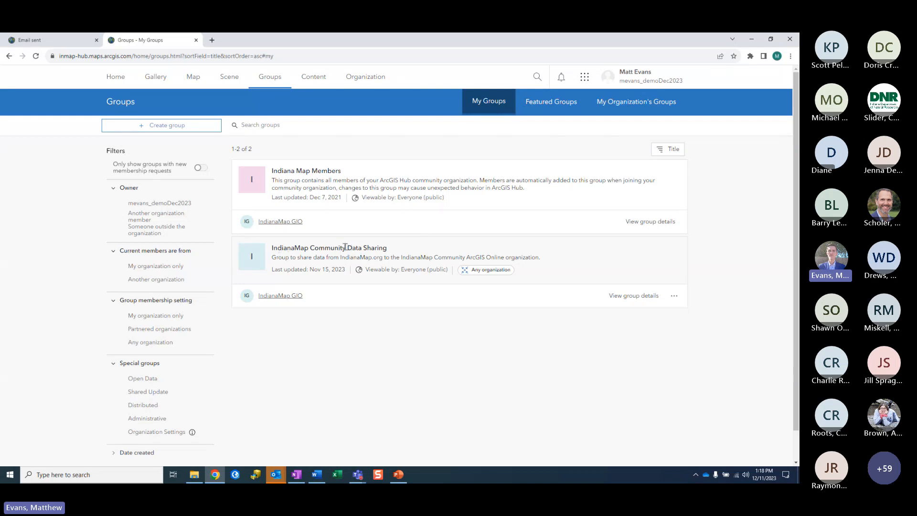
# Step: Review the IndianaMap Community Data Sharing group details, then start an Untitled map in Map Viewer
pyautogui.click(621, 295)
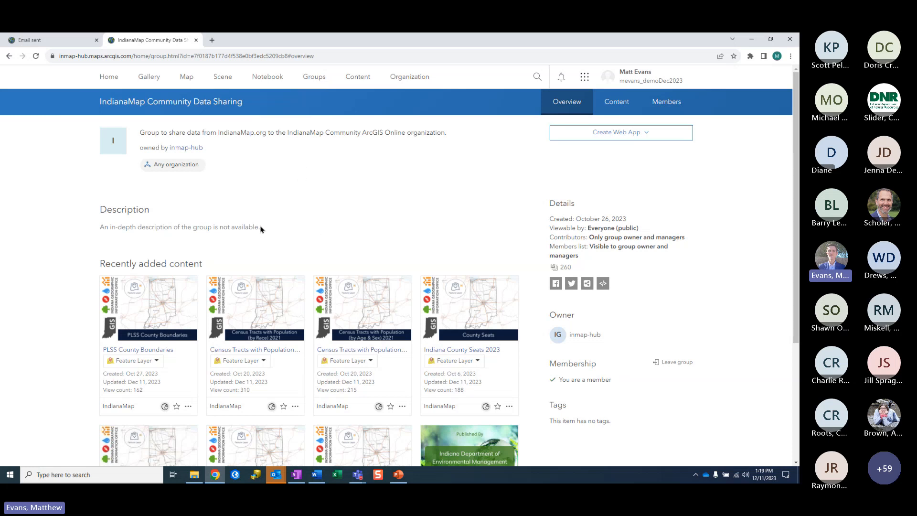
pyautogui.click(185, 82)
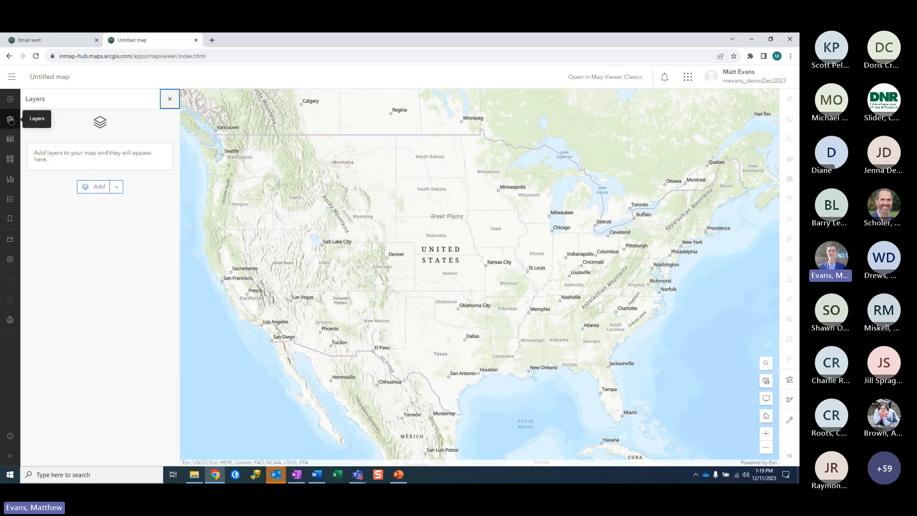
# Step: Browse My groups layers in the Add layer panel and search for 'current imag'
pyautogui.click(89, 187)
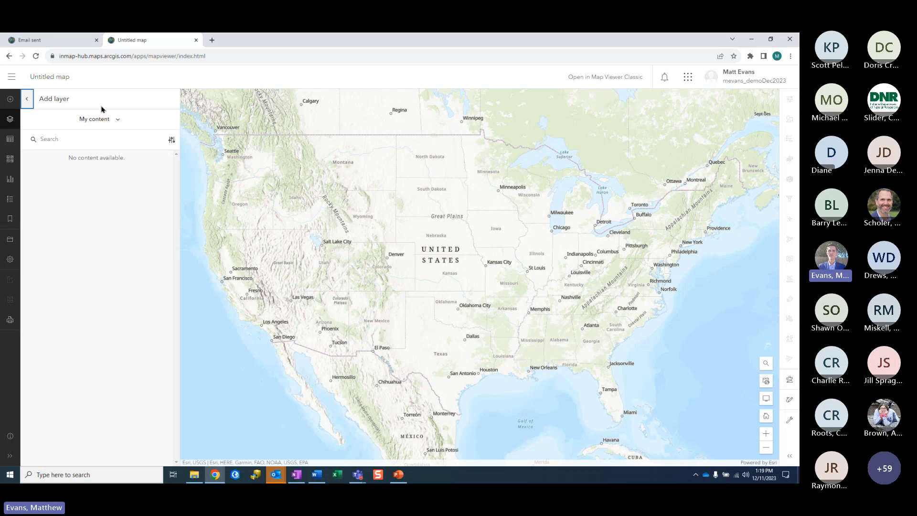
pyautogui.click(117, 122)
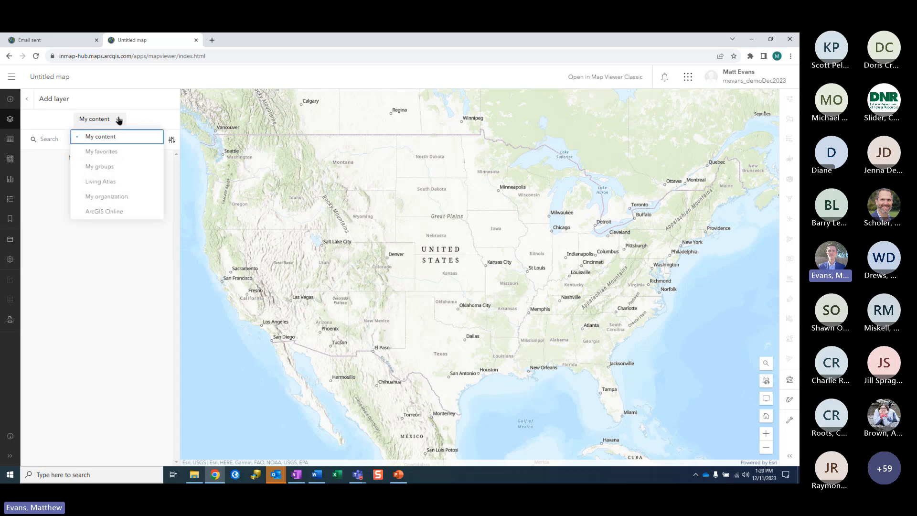
pyautogui.click(114, 171)
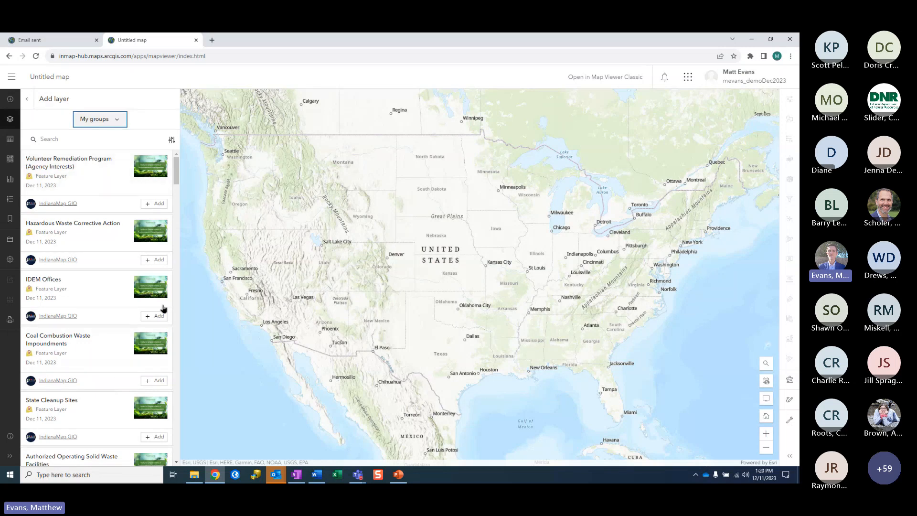
pyautogui.click(69, 143)
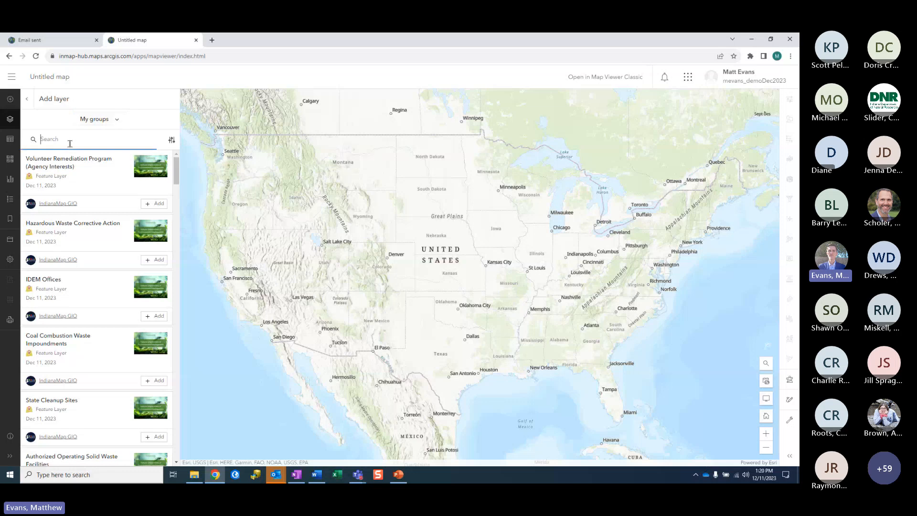
pyautogui.write('current imagery')
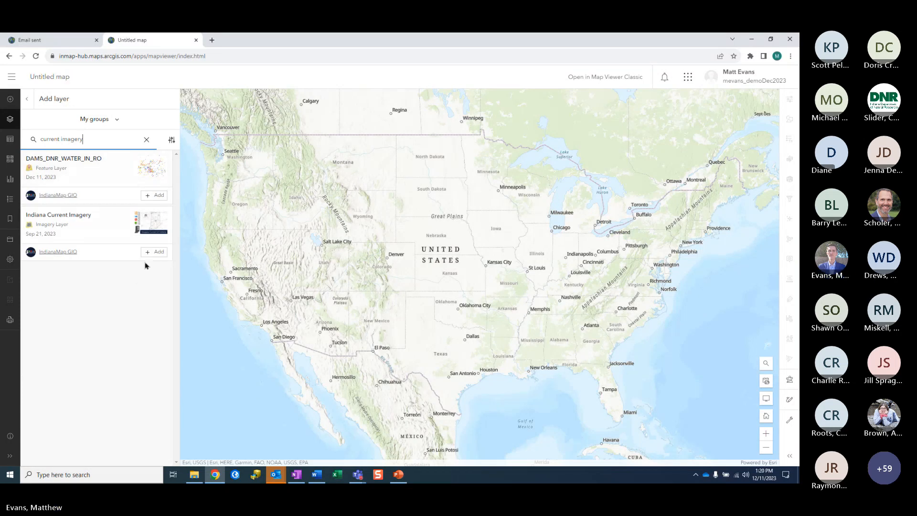
# Step: Add Indiana Current Imagery, zoom to Indiana, and disable that layer's pop-ups
pyautogui.click(151, 254)
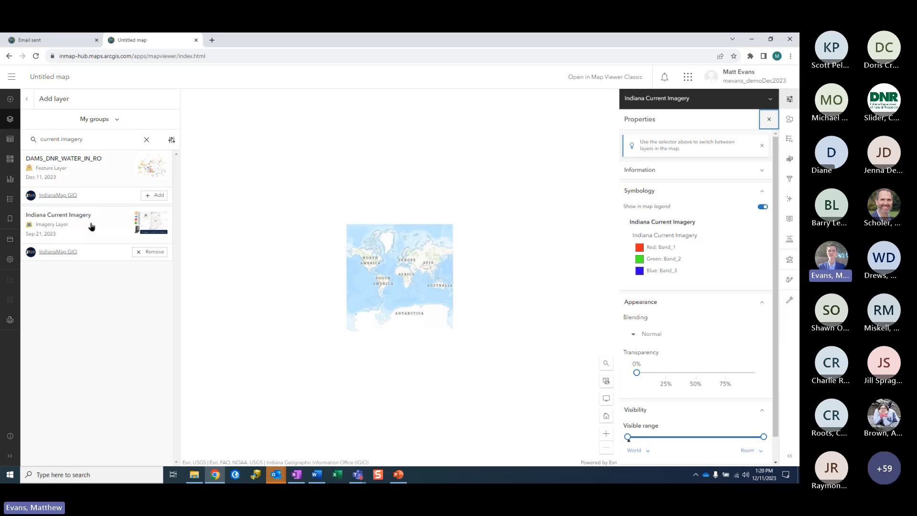
pyautogui.scroll(1, 368, 272)
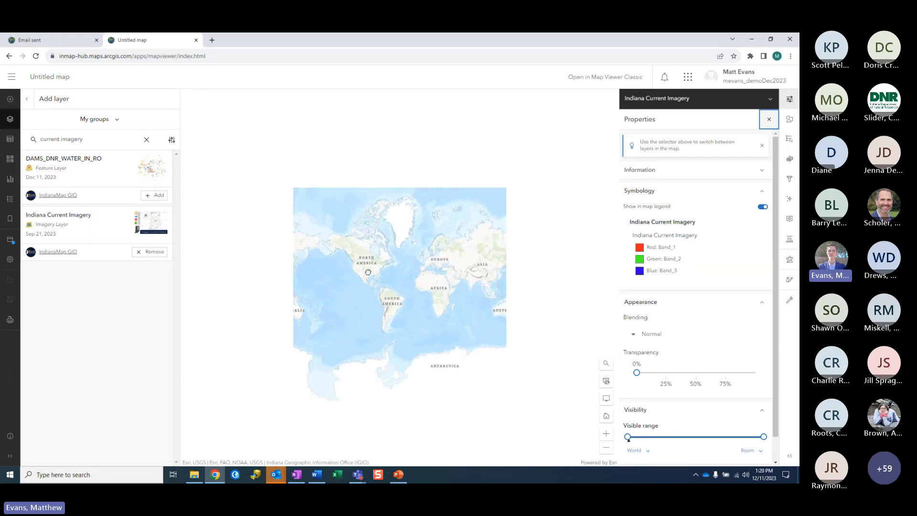
pyautogui.scroll(3, 368, 271)
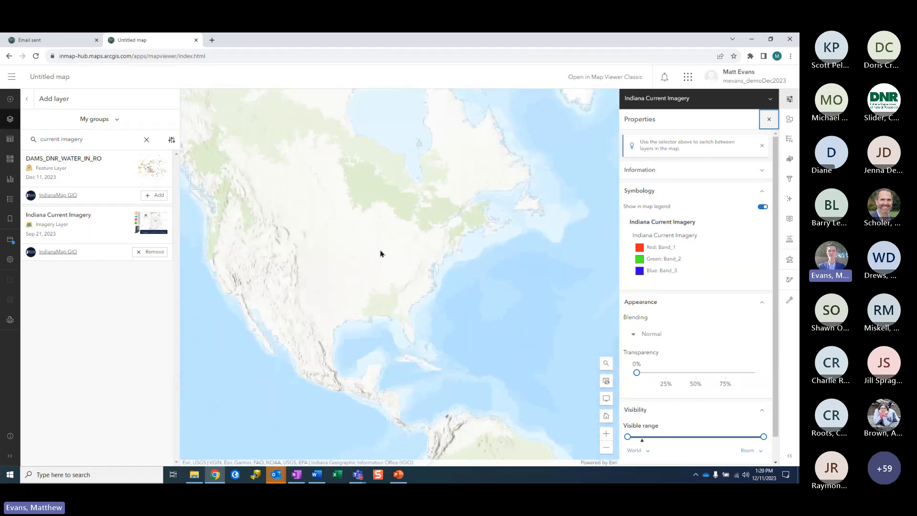
pyautogui.scroll(3, 380, 253)
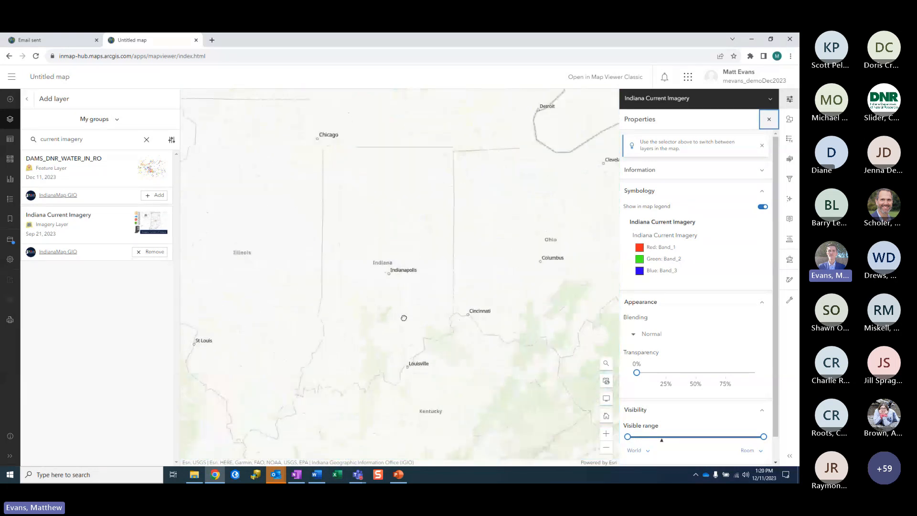
pyautogui.scroll(1, 411, 282)
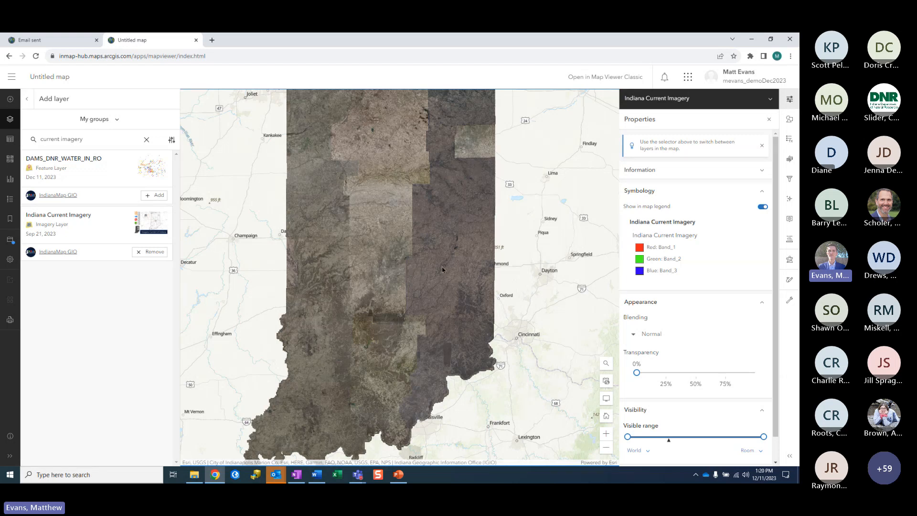
pyautogui.click(789, 220)
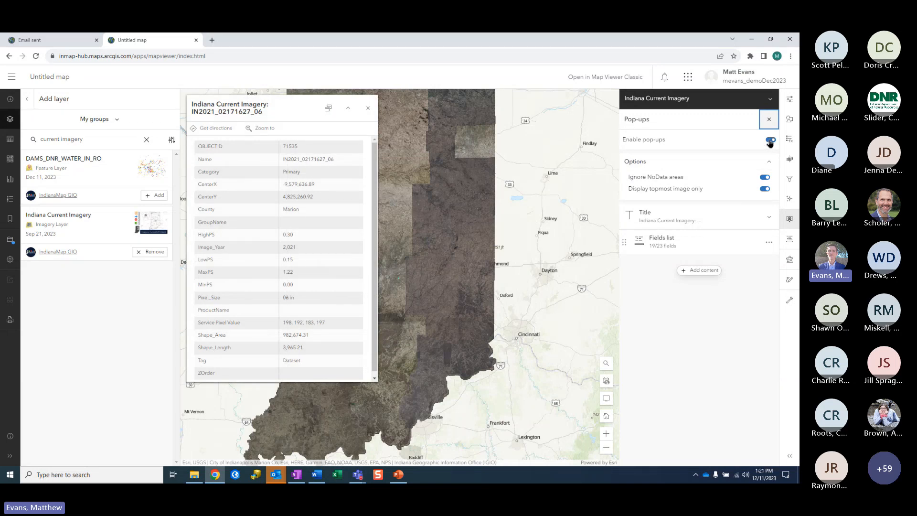
pyautogui.click(770, 140)
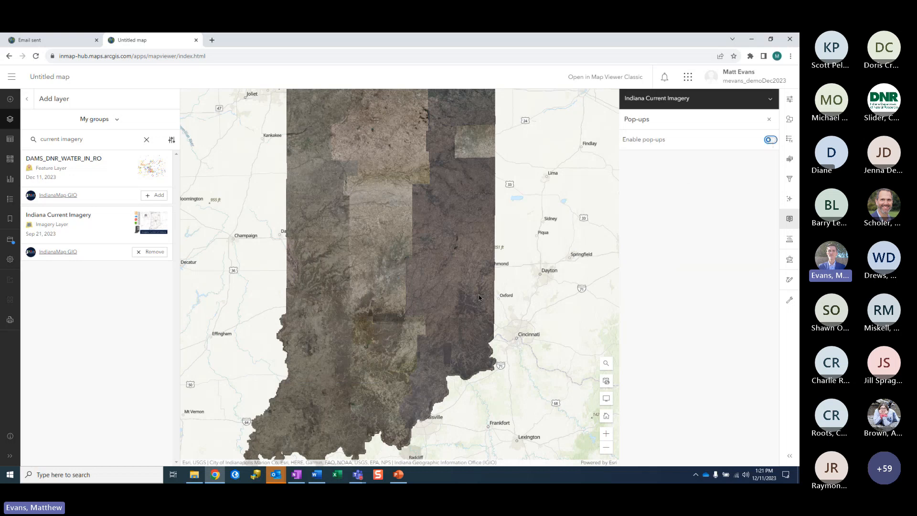
# Step: Search 'IDNR historic' and add IDNR Surveyed Historic Sites and Structures, closing the House site pop-up
pyautogui.click(146, 139)
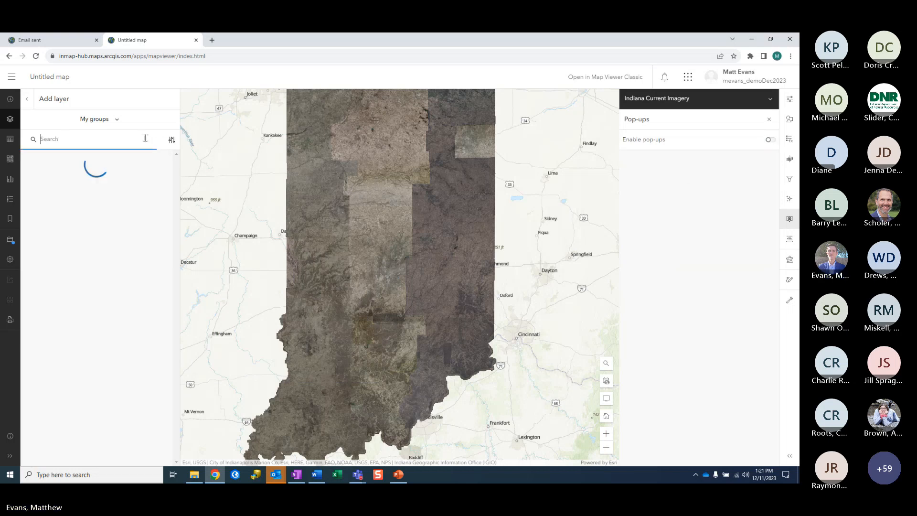
pyautogui.write('IDNR')
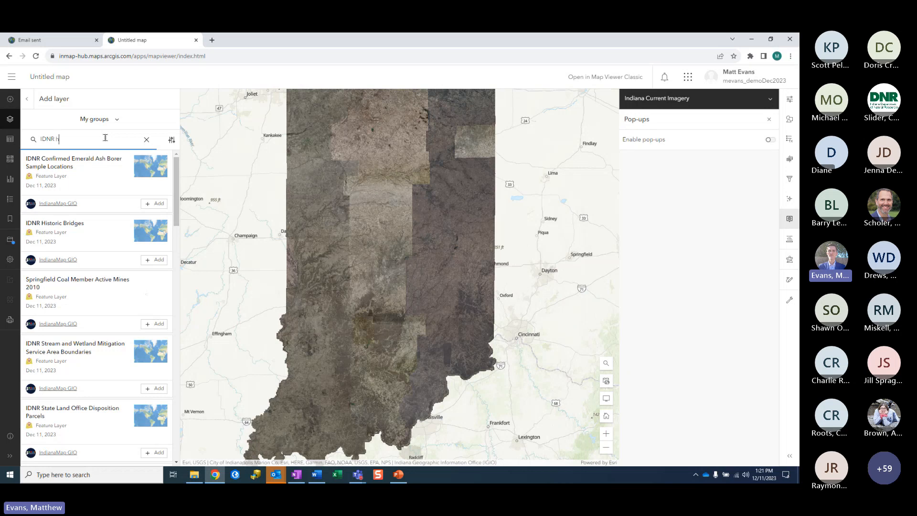
pyautogui.write('historic')
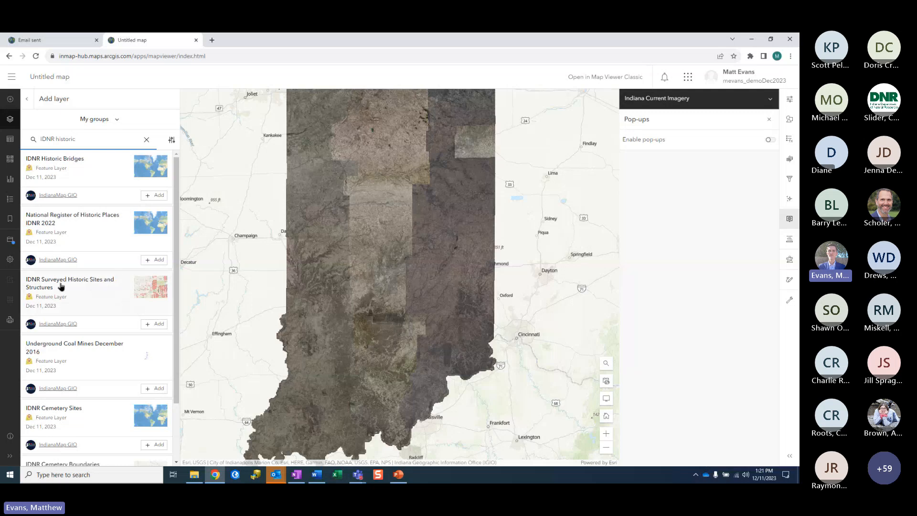
pyautogui.click(153, 325)
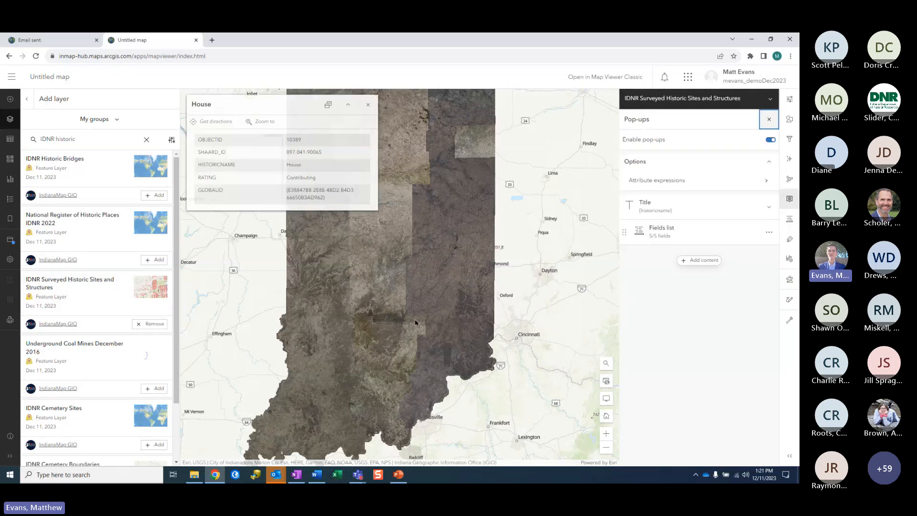
pyautogui.click(366, 104)
# Step: Extend the historic sites layer's minimum visible range from Metropolitan area to Counties
pyautogui.click(791, 99)
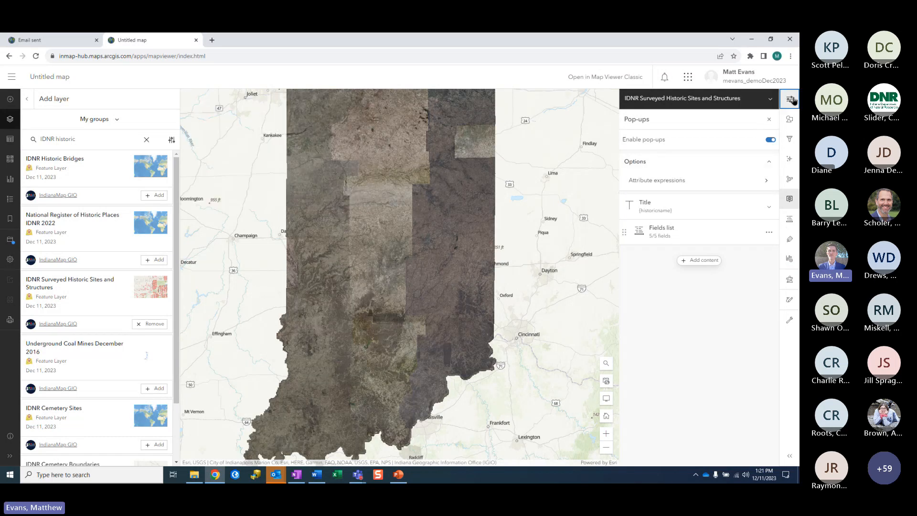
pyautogui.scroll(-3, 751, 307)
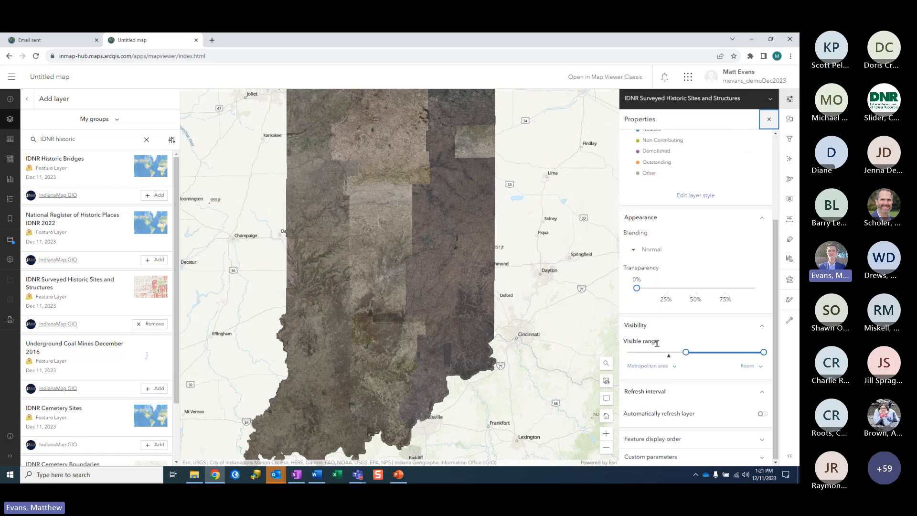
pyautogui.scroll(5, 370, 321)
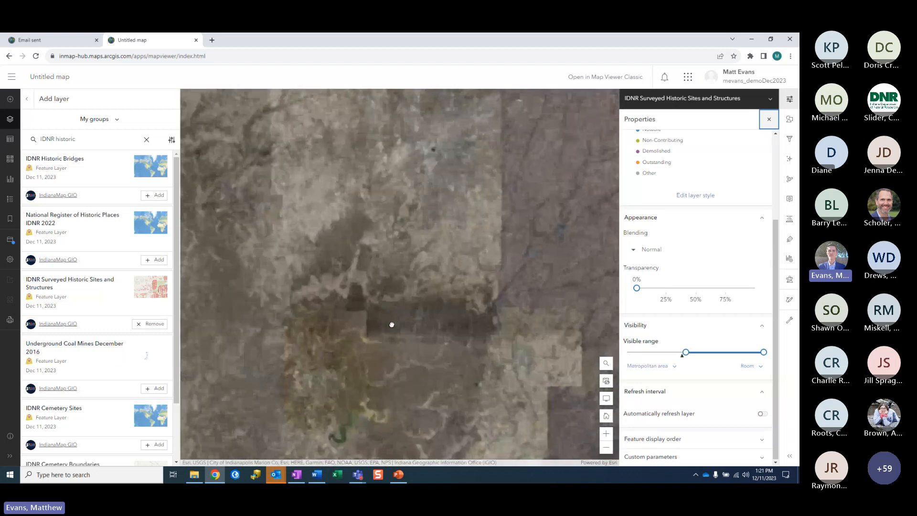
pyautogui.moveTo(685, 352)
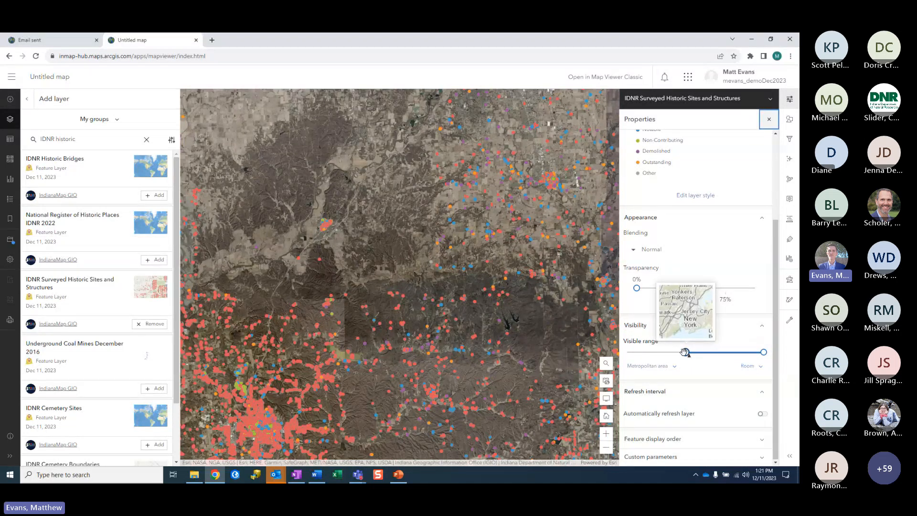
pyautogui.moveTo(685, 353); pyautogui.dragTo(672, 353)
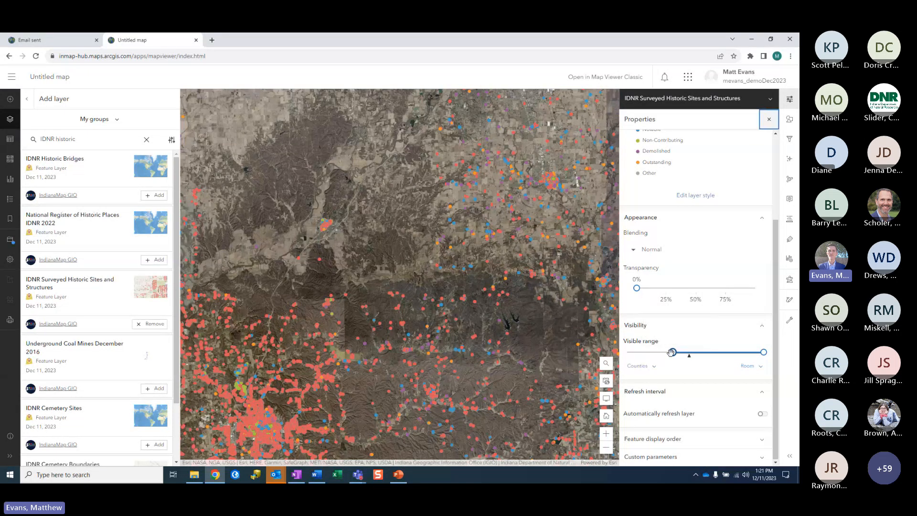
pyautogui.scroll(-1, 468, 334)
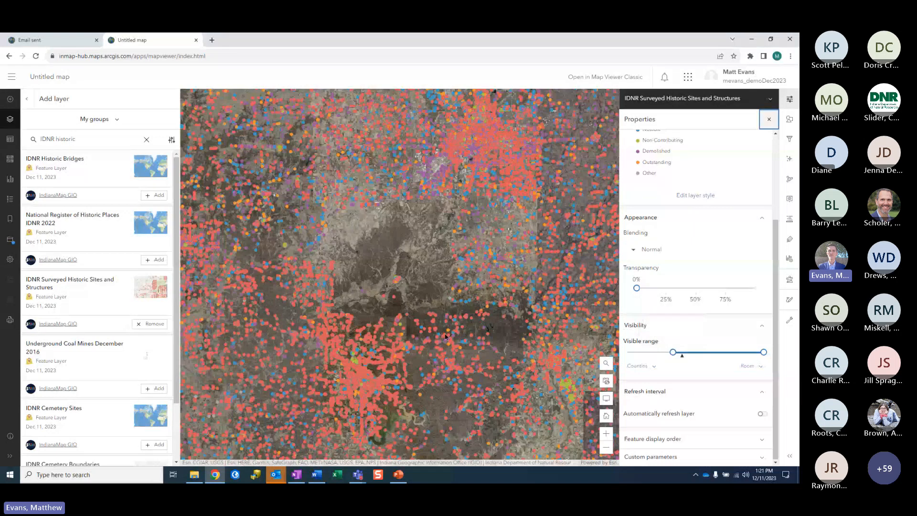
# Step: Search 'municipal town', add Census Municipal Boundaries 2021 to the map, and return to Layers
pyautogui.click(146, 139)
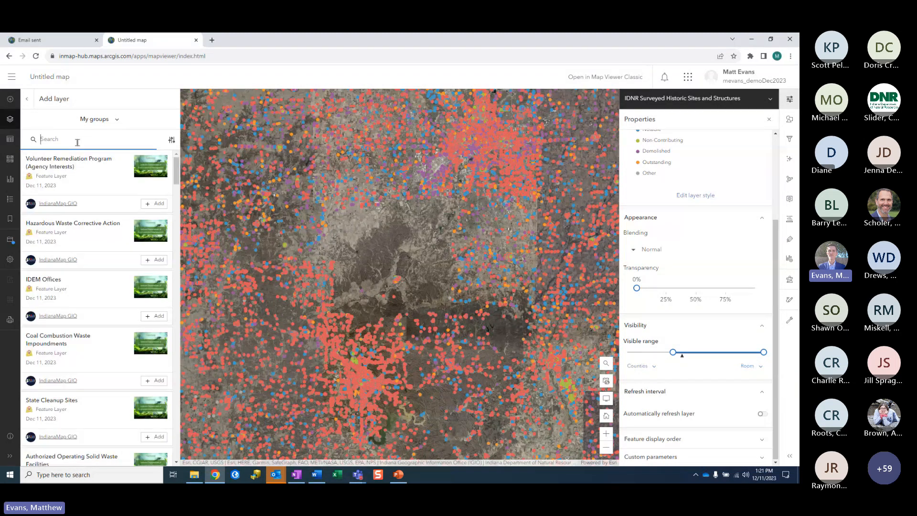
pyautogui.write('municipal town')
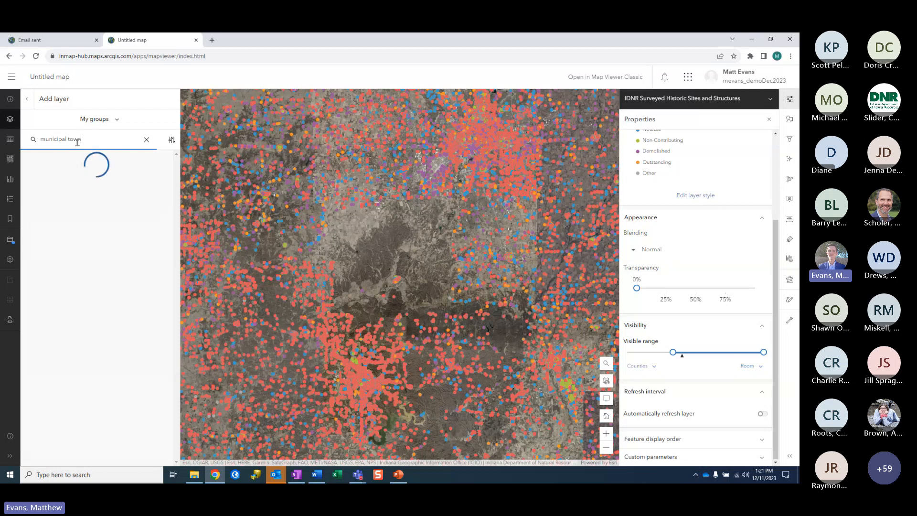
pyautogui.click(159, 195)
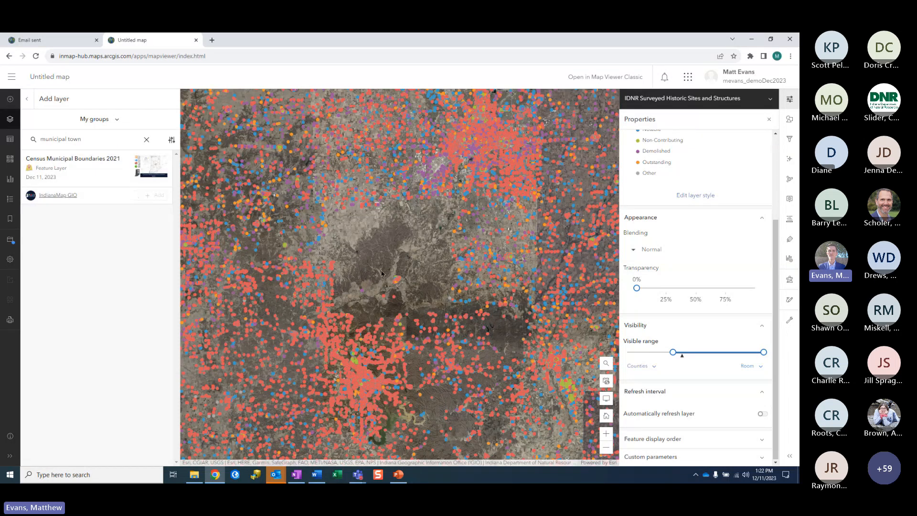
pyautogui.moveTo(476, 252); pyautogui.dragTo(408, 331)
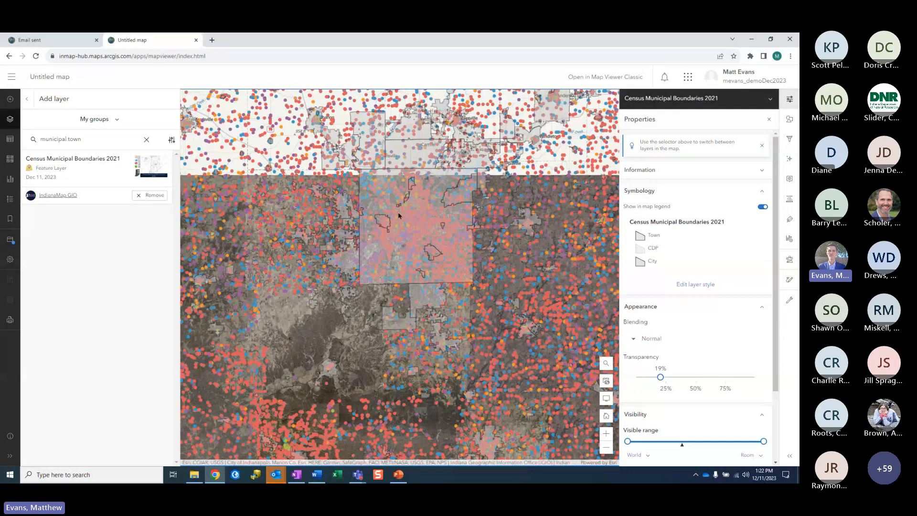
pyautogui.click(27, 98)
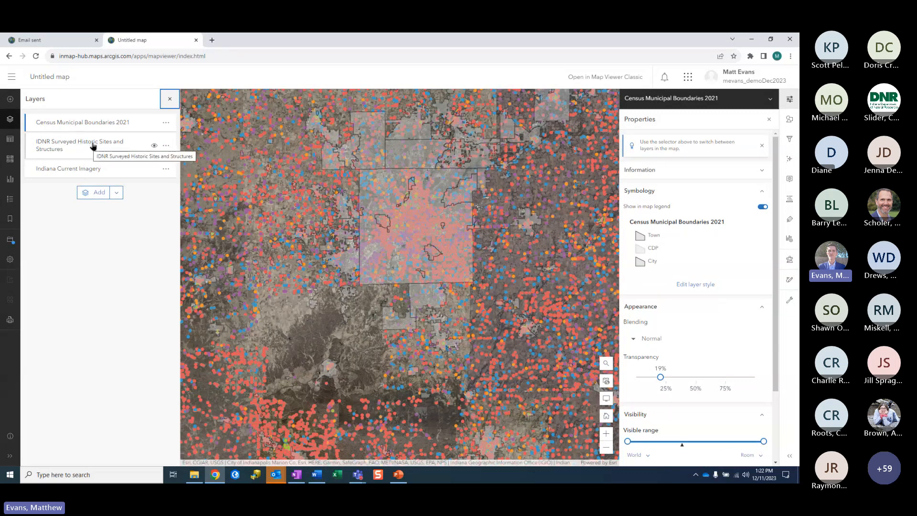
# Step: Place Census Municipal Boundaries below the IDNR sites layer and move Indiana Current Imagery to basemap
pyautogui.click(32, 125)
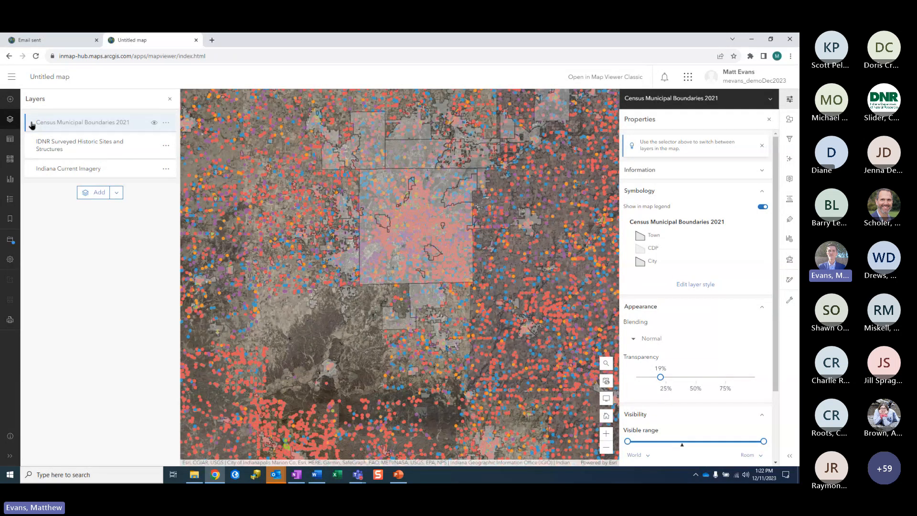
pyautogui.moveTo(31, 125); pyautogui.dragTo(39, 161)
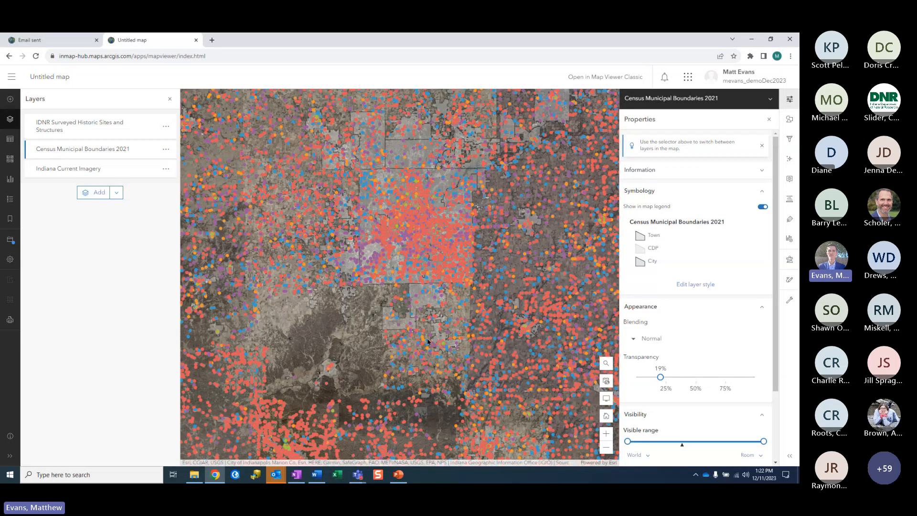
pyautogui.moveTo(427, 340); pyautogui.dragTo(415, 263)
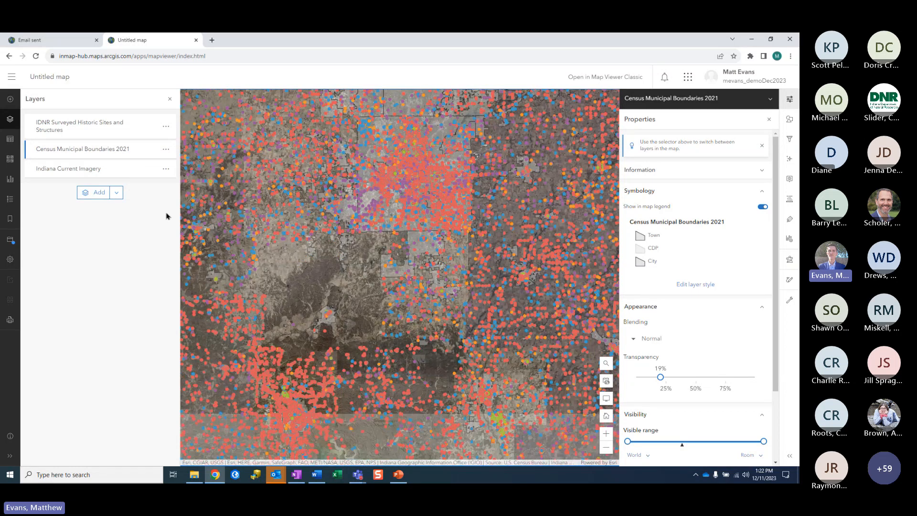
pyautogui.click(165, 170)
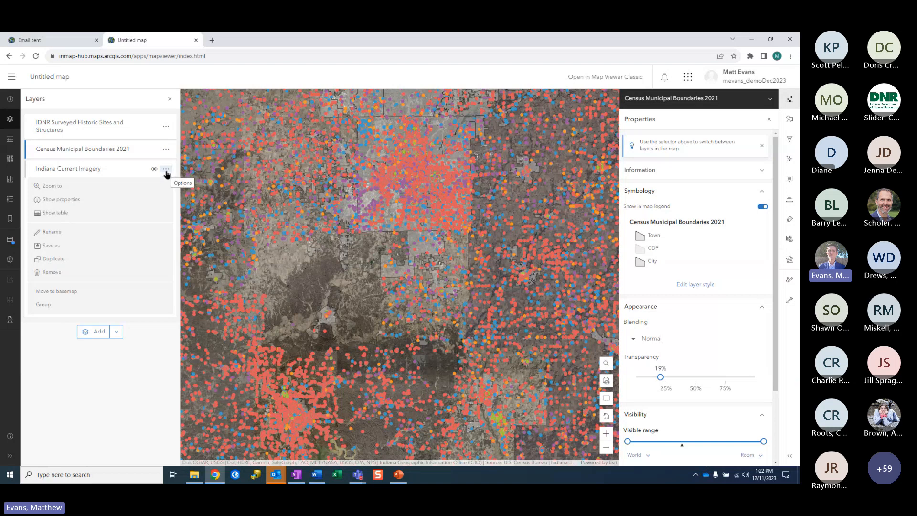
pyautogui.click(60, 296)
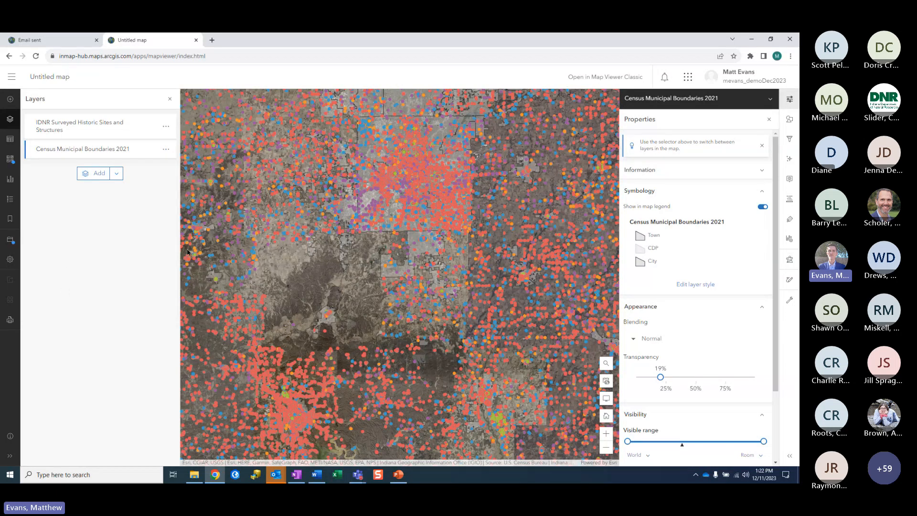
# Step: Review the Basemap layers, then show properties for the IDNR Surveyed Historic Sites and Structures layer
pyautogui.click(11, 160)
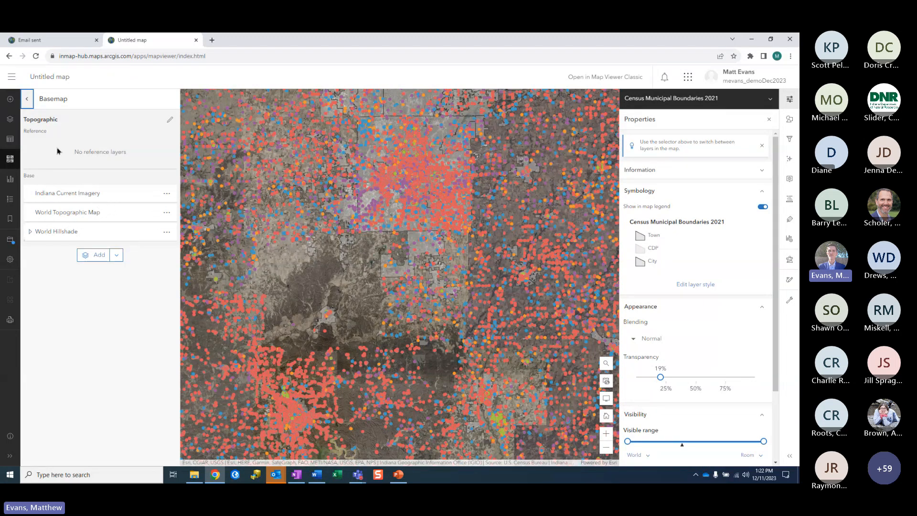
pyautogui.click(10, 120)
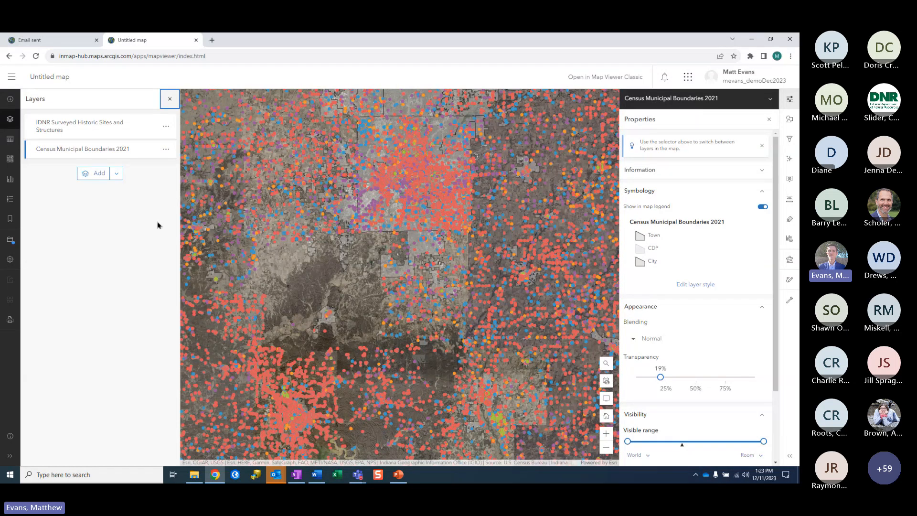
pyautogui.click(166, 127)
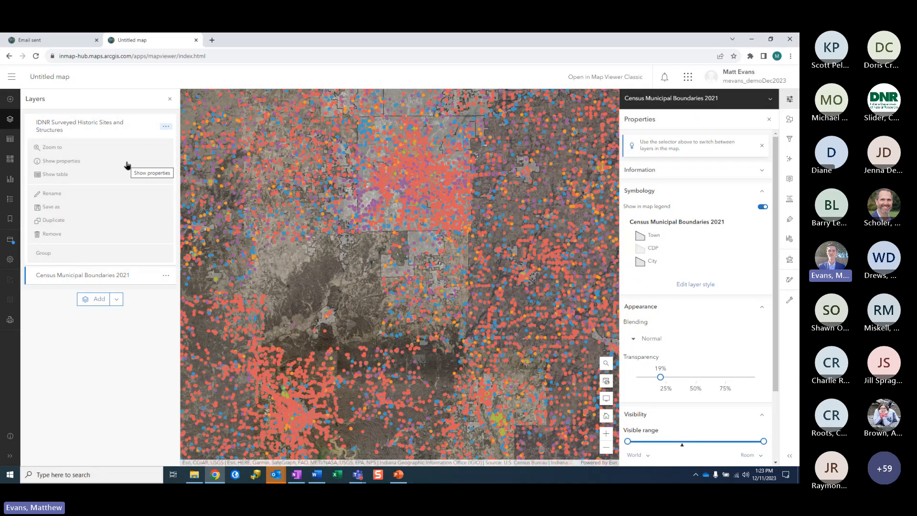
pyautogui.click(51, 163)
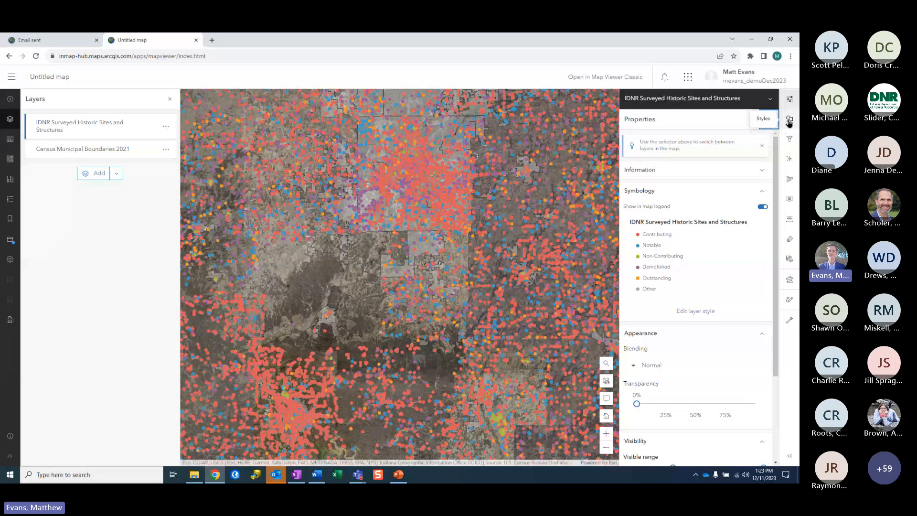
# Step: Start a filter on the historic sites with the expression RATING is not Demolished
pyautogui.click(789, 139)
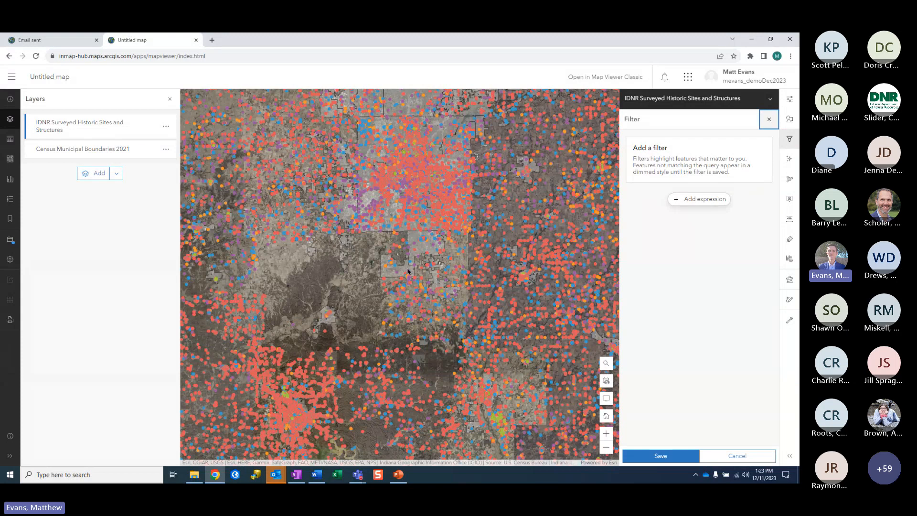
pyautogui.moveTo(467, 301); pyautogui.dragTo(439, 279)
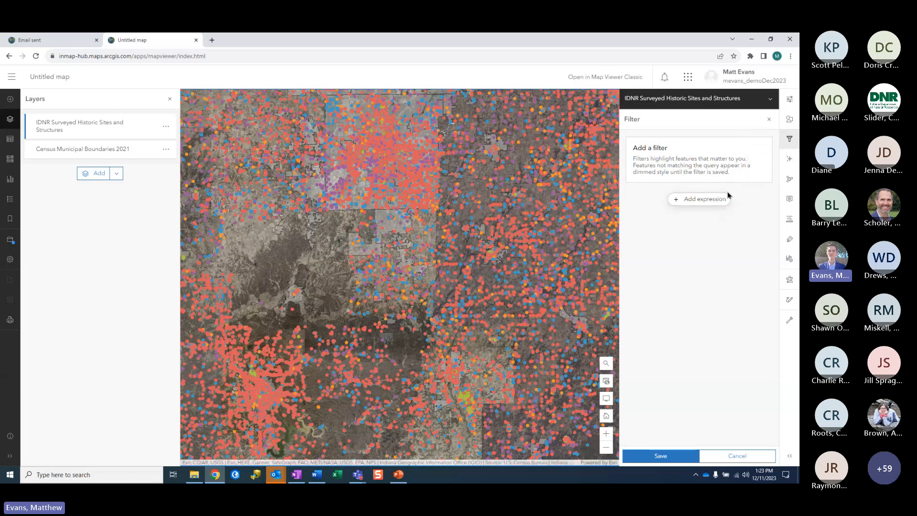
pyautogui.click(703, 200)
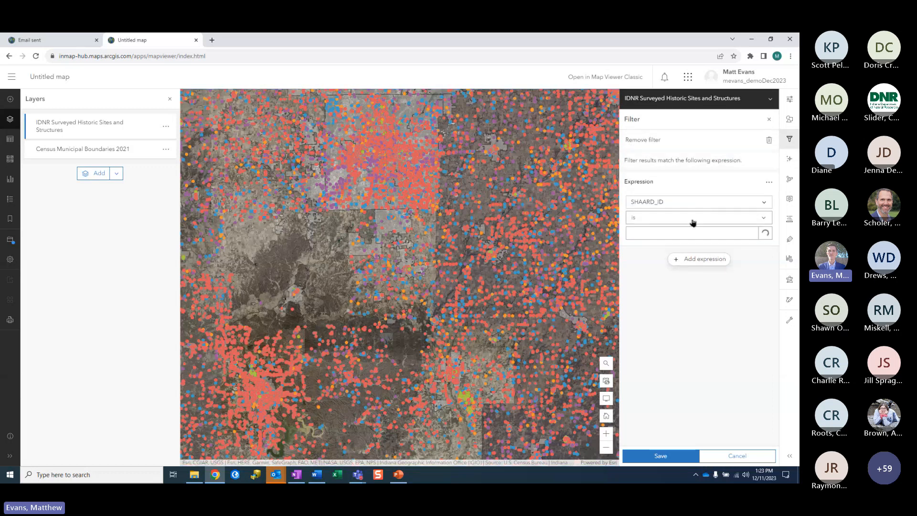
pyautogui.click(699, 204)
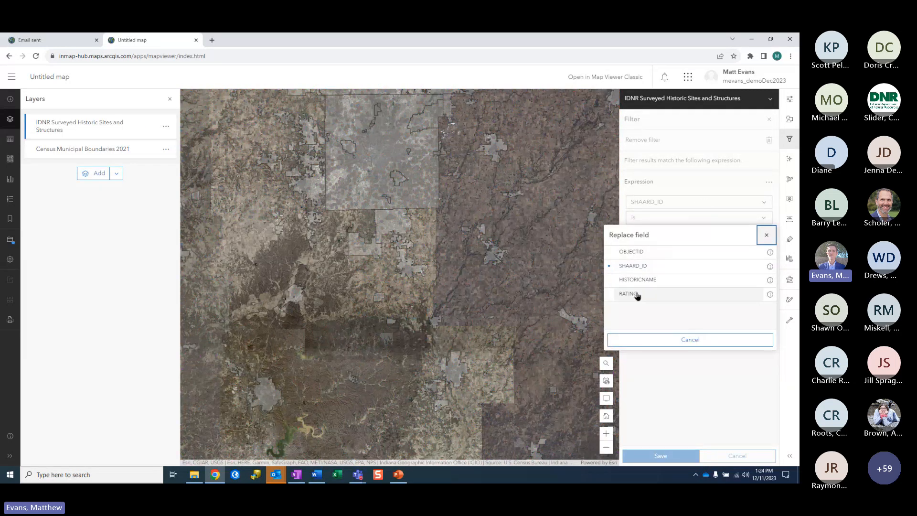
pyautogui.click(637, 294)
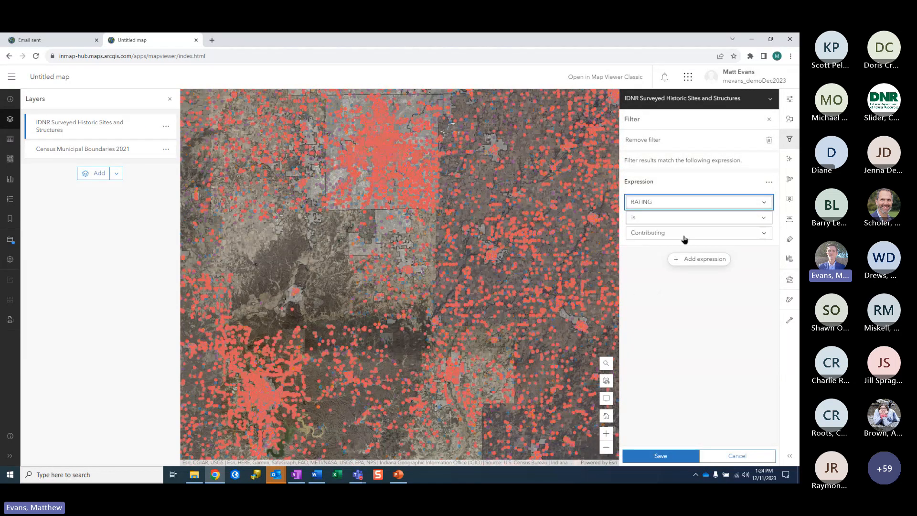
pyautogui.click(667, 216)
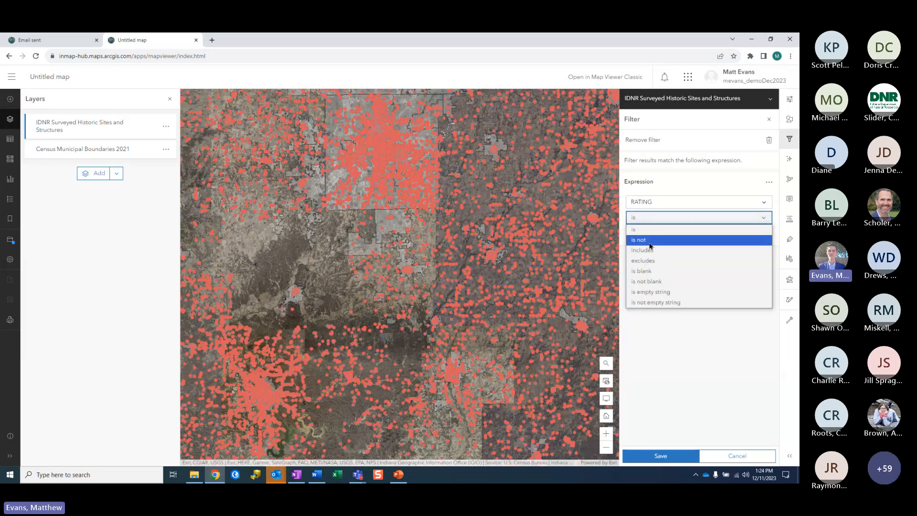
pyautogui.click(650, 245)
pyautogui.click(650, 234)
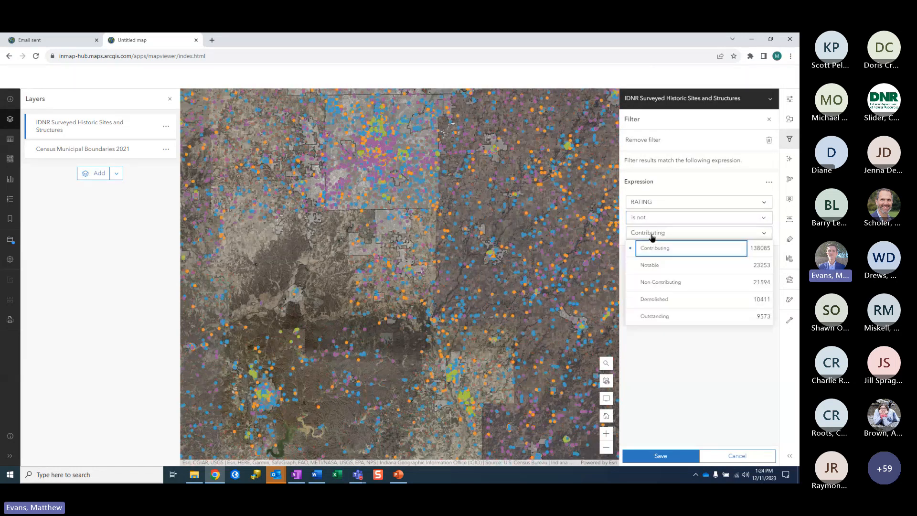
pyautogui.click(661, 302)
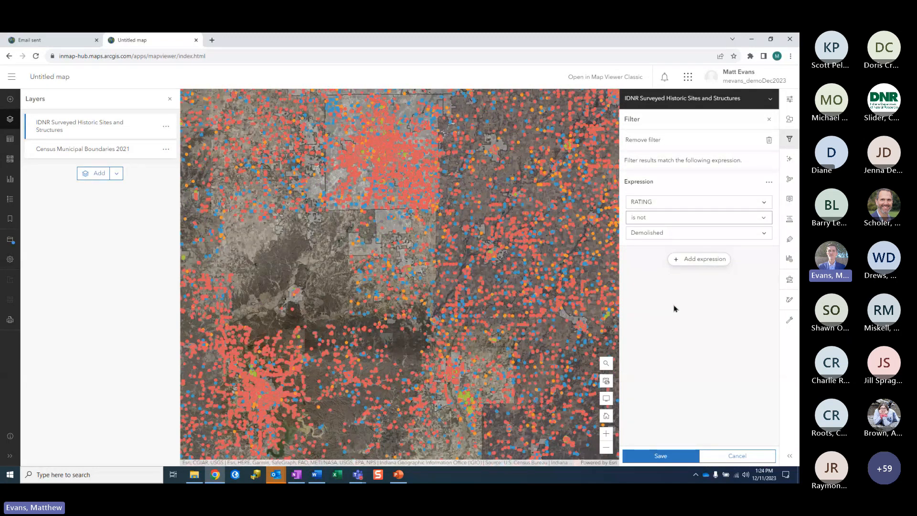
# Step: Add a second expression RATING is not Non-Contributing and save the filter
pyautogui.click(686, 260)
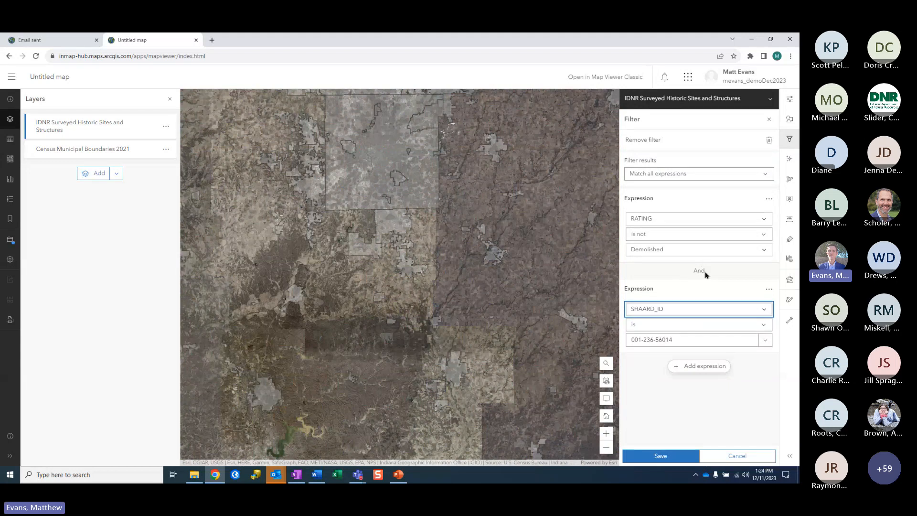
pyautogui.click(680, 312)
pyautogui.click(678, 294)
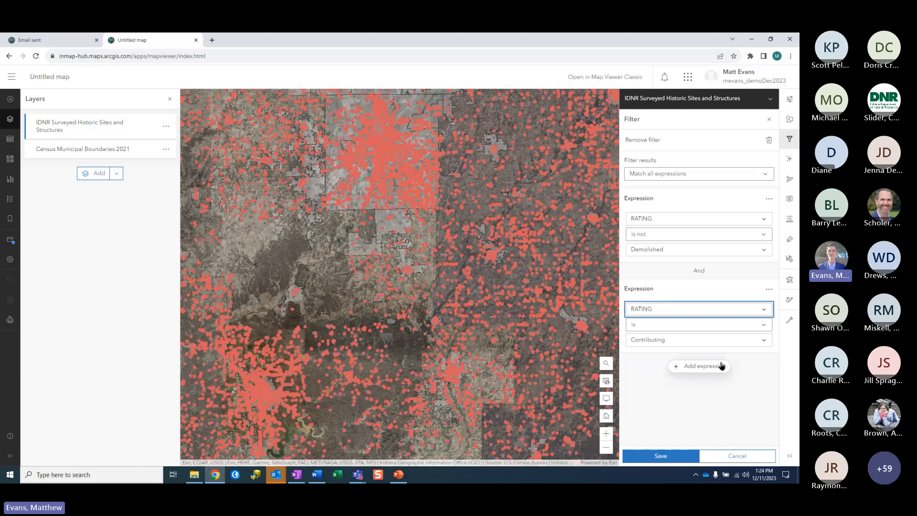
pyautogui.click(695, 325)
pyautogui.click(670, 348)
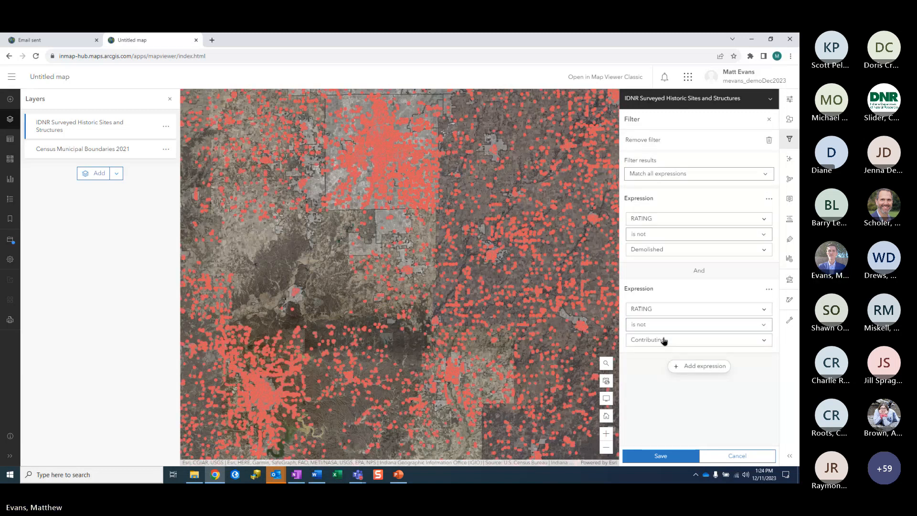
pyautogui.click(667, 340)
pyautogui.click(671, 390)
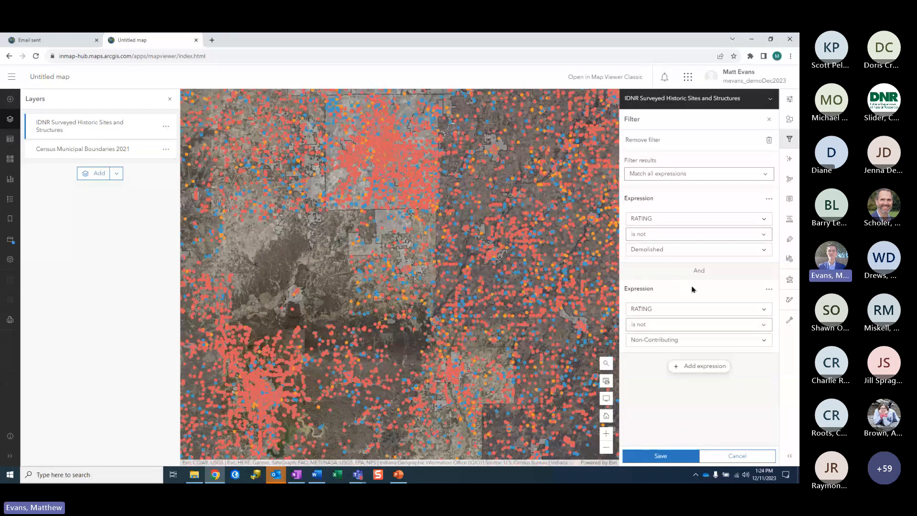
pyautogui.click(670, 457)
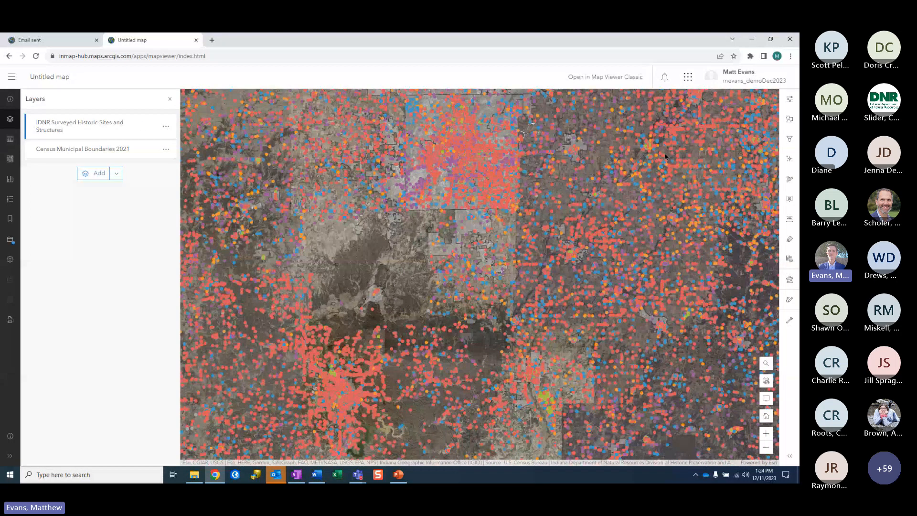
# Step: Change the point symbol for all RATING categories to the diamond basic shape
pyautogui.click(789, 119)
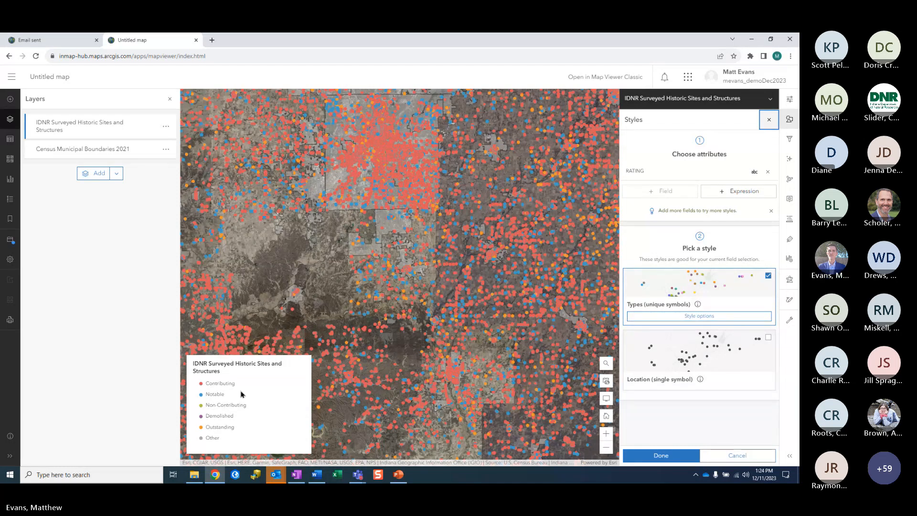
pyautogui.click(687, 319)
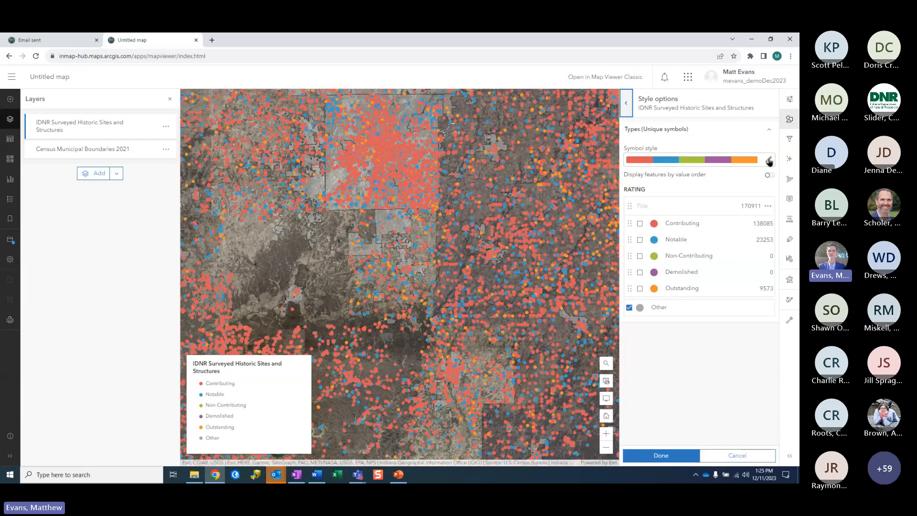
pyautogui.click(769, 161)
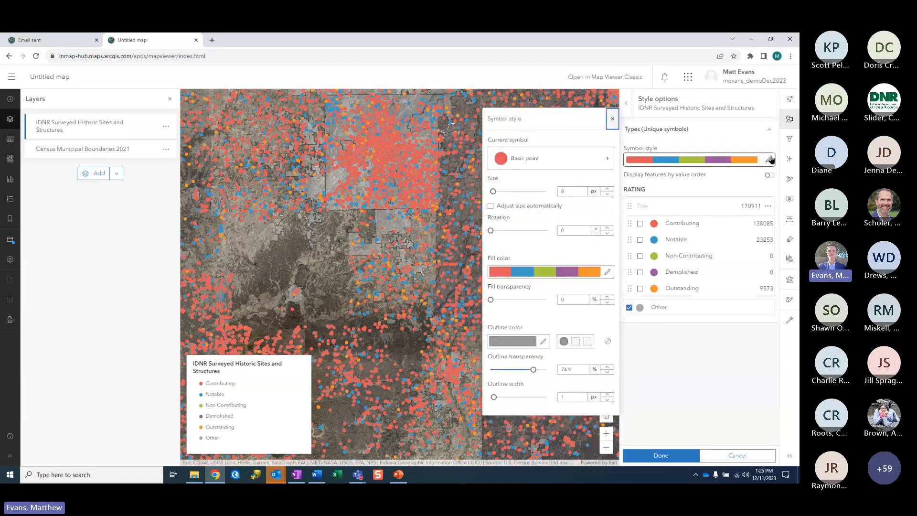
pyautogui.click(545, 160)
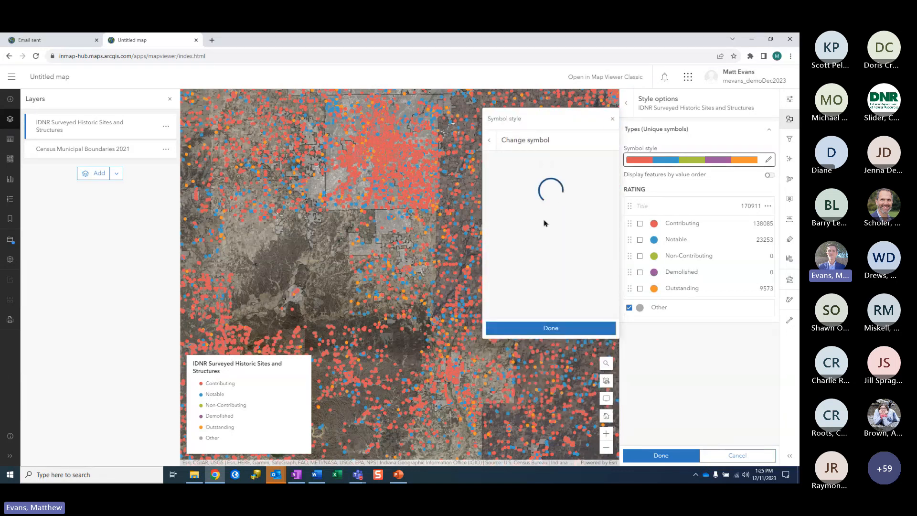
pyautogui.click(491, 141)
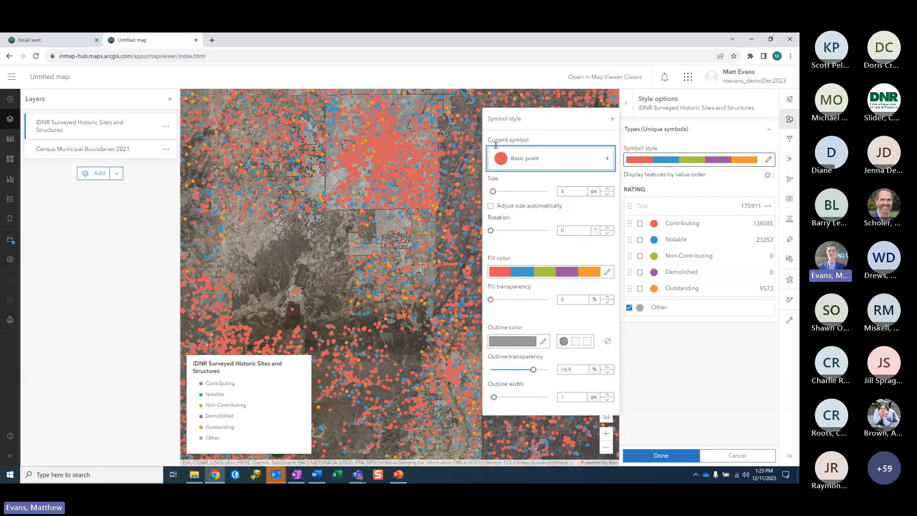
pyautogui.click(543, 165)
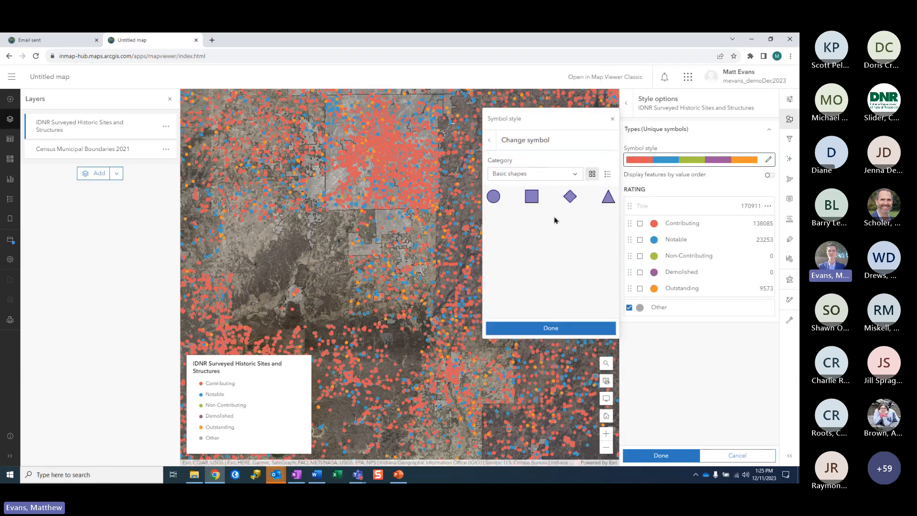
pyautogui.click(568, 201)
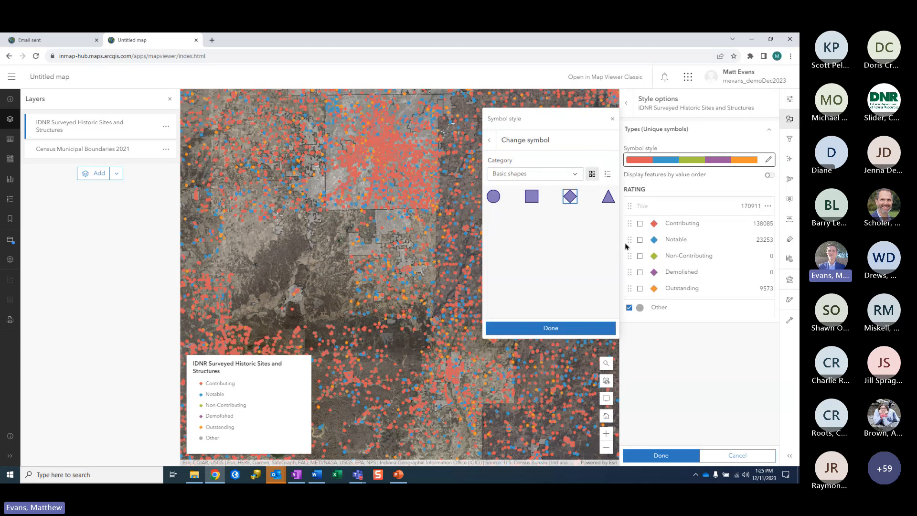
pyautogui.click(555, 328)
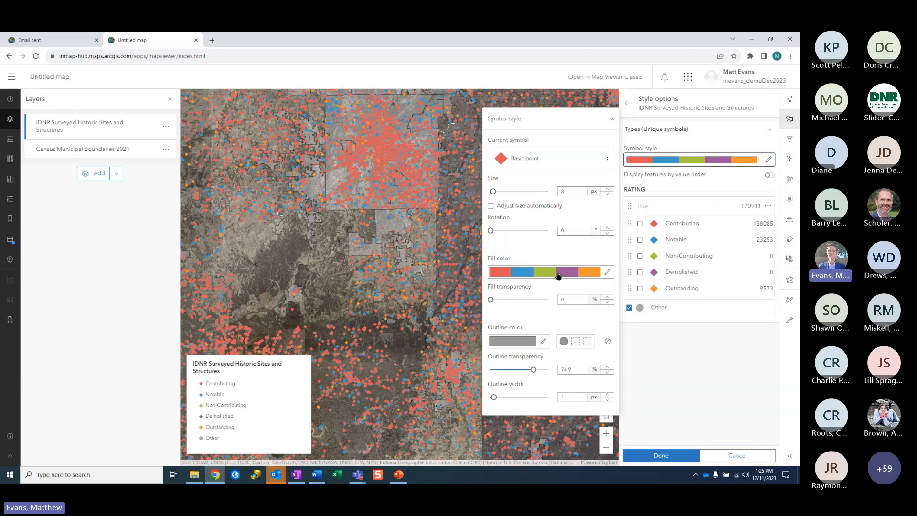
# Step: Set the symbol outline transparency to 0 and close Symbol style
pyautogui.click(607, 273)
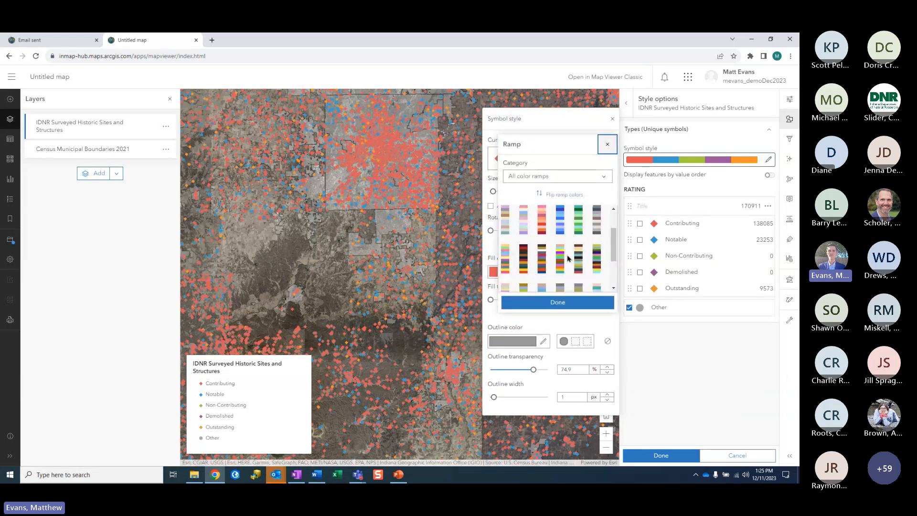
pyautogui.scroll(-2, 568, 258)
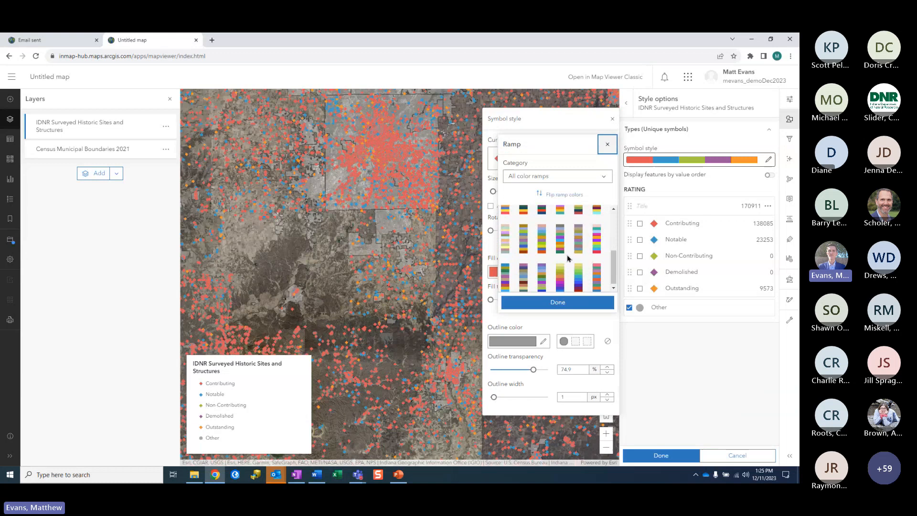
pyautogui.click(608, 145)
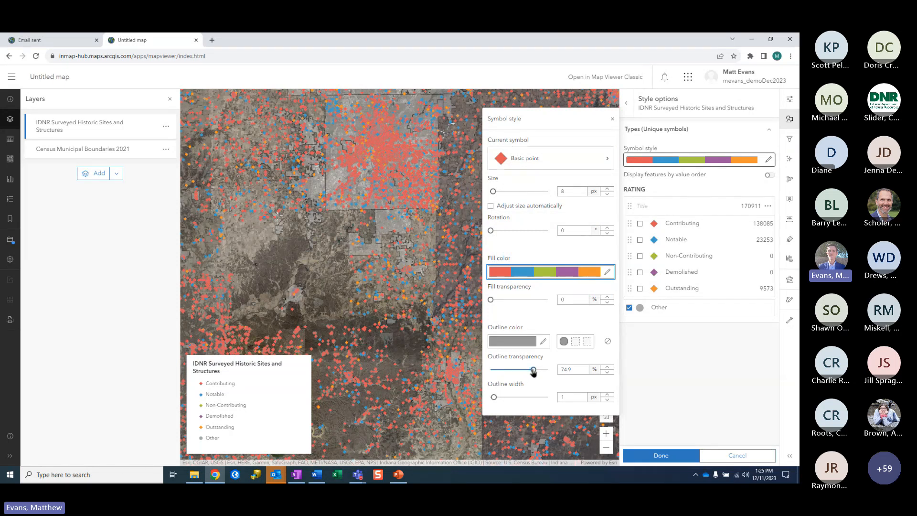
pyautogui.click(542, 341)
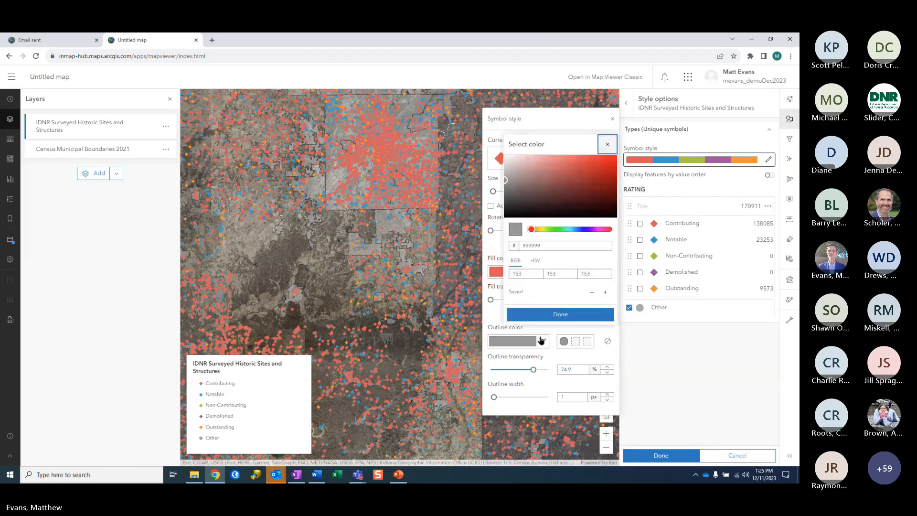
pyautogui.click(606, 145)
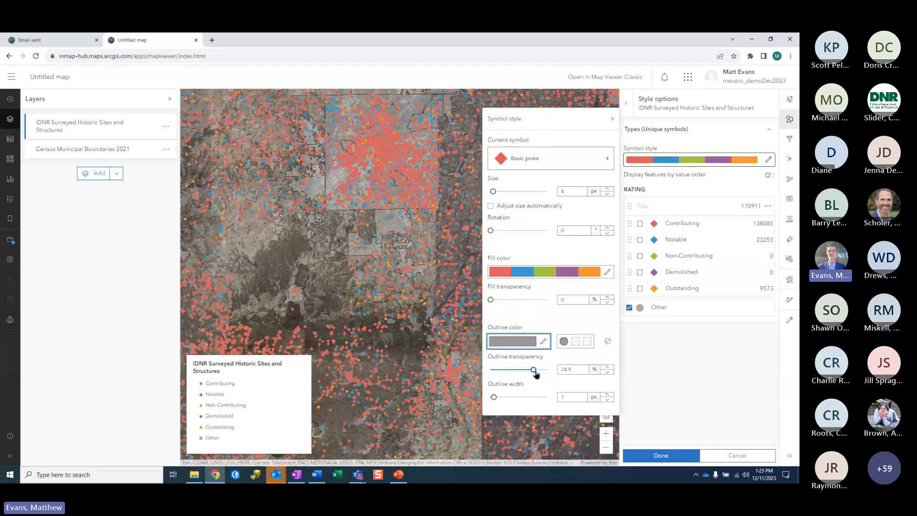
pyautogui.moveTo(533, 370); pyautogui.dragTo(492, 381)
pyautogui.scroll(5, 347, 368)
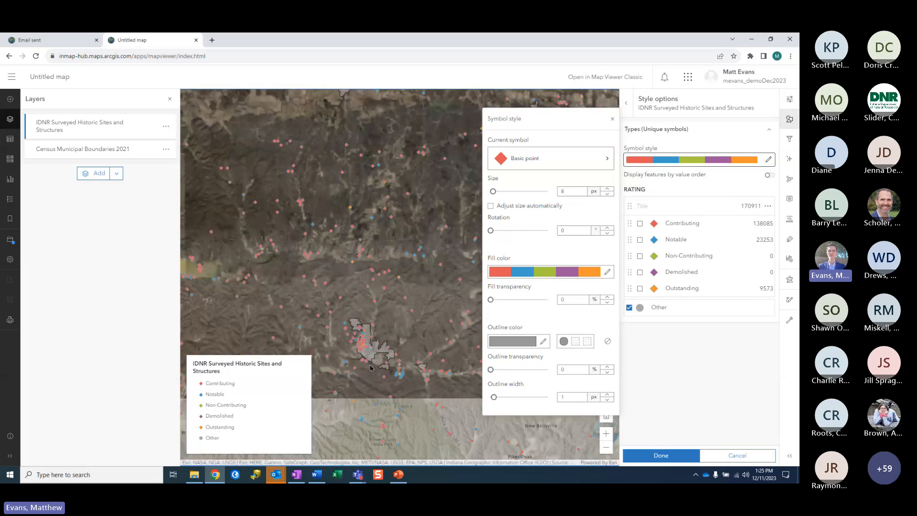
pyautogui.scroll(-3, 388, 331)
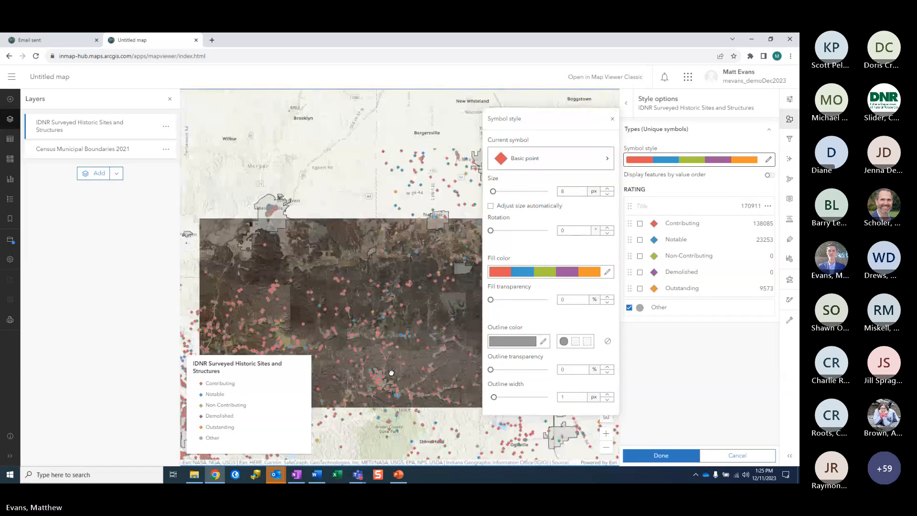
pyautogui.click(612, 119)
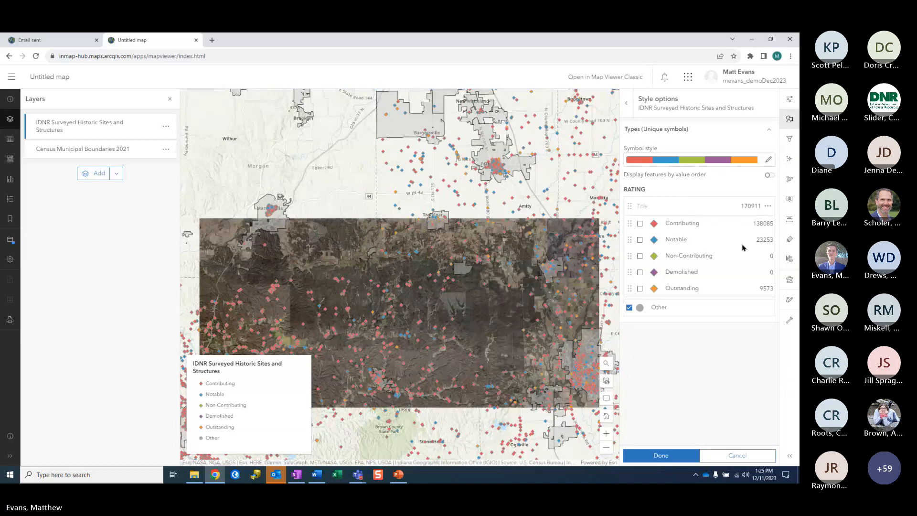
# Step: Open the historic sites pop-up settings, preview Wilder Cemetery's pop-up, and view Add content options
pyautogui.click(789, 204)
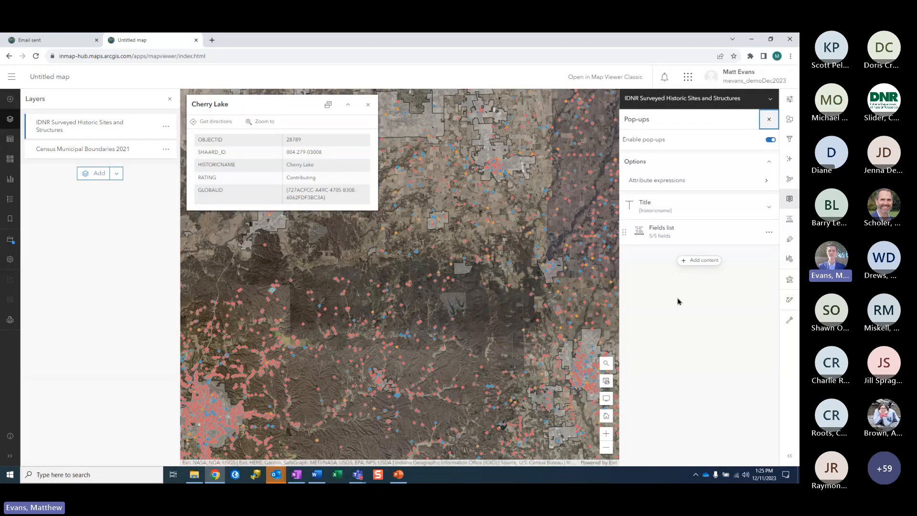
pyautogui.click(484, 285)
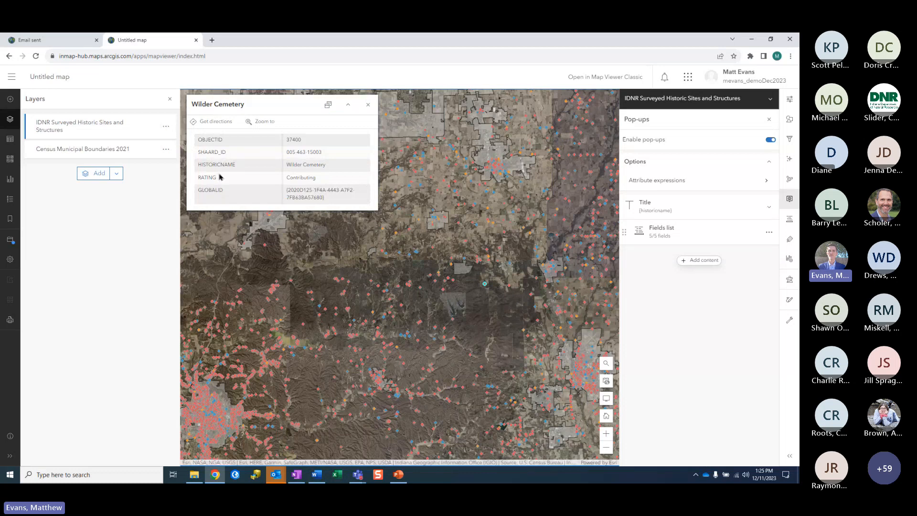
pyautogui.click(296, 477)
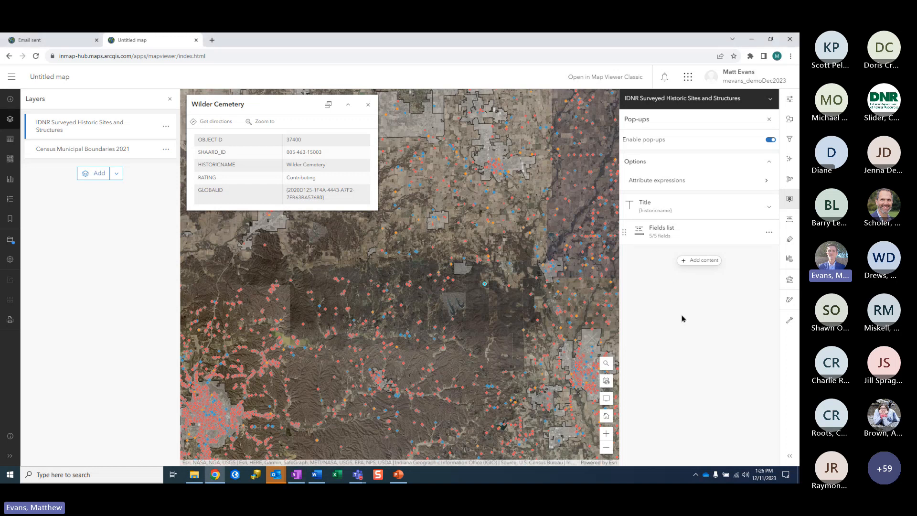
pyautogui.click(687, 265)
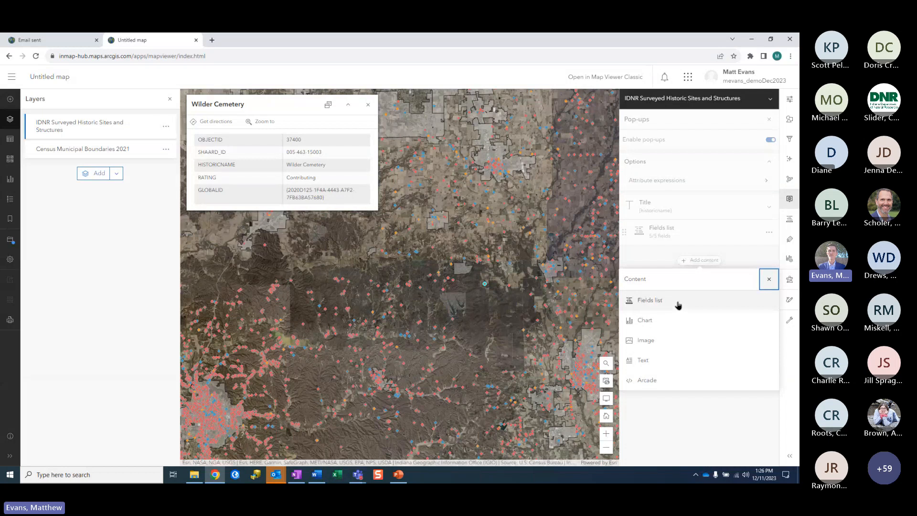
# Step: Add a Text block to the pop-up containing 'View Site Report'
pyautogui.click(664, 365)
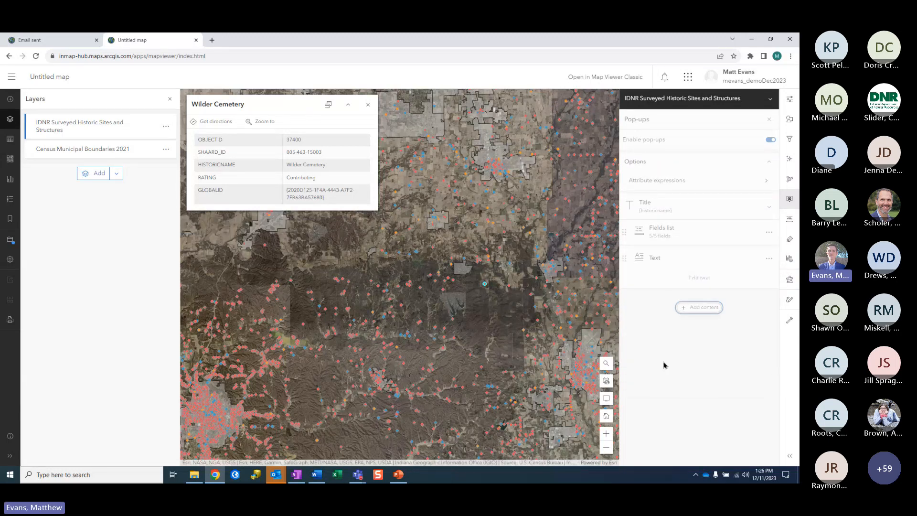
pyautogui.click(698, 278)
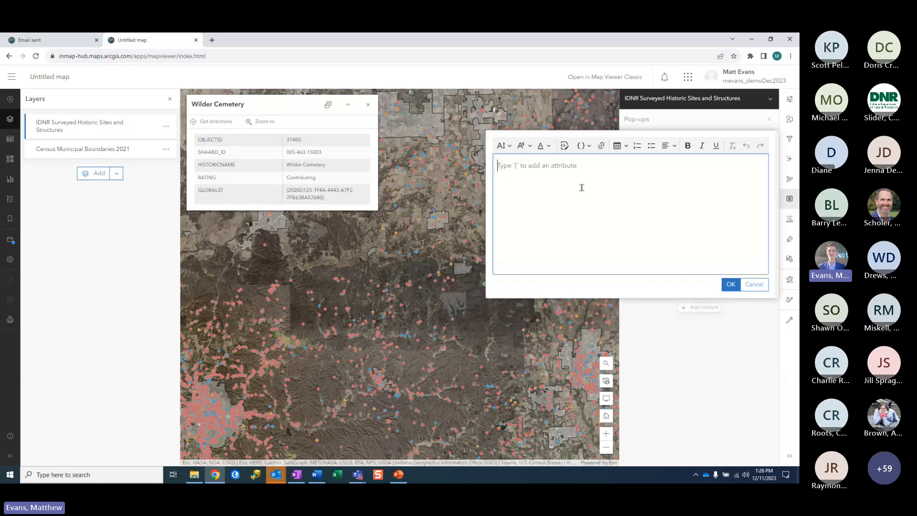
pyautogui.write('View Site Report')
pyautogui.moveTo(549, 165); pyautogui.dragTo(496, 166)
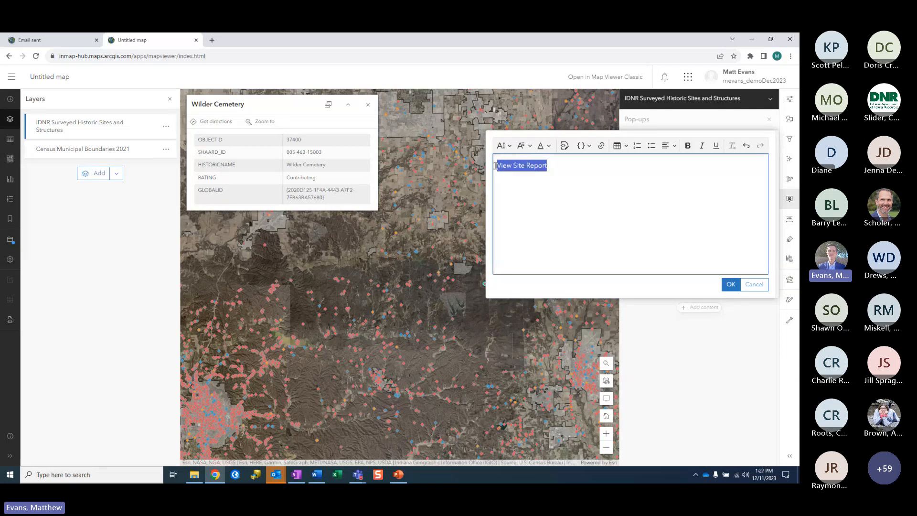
# Step: Link the text to the SHAARD report URL ending surveyNum={shaard_id} and save the block
pyautogui.click(600, 146)
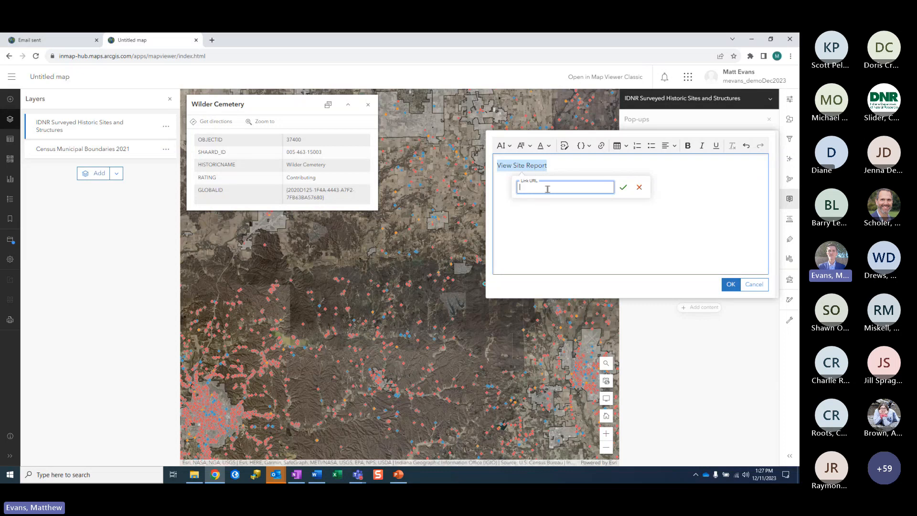
pyautogui.hotkey('ctrl', 'v')
pyautogui.moveTo(560, 189); pyautogui.dragTo(611, 200)
pyautogui.click(541, 189)
pyautogui.click(600, 187)
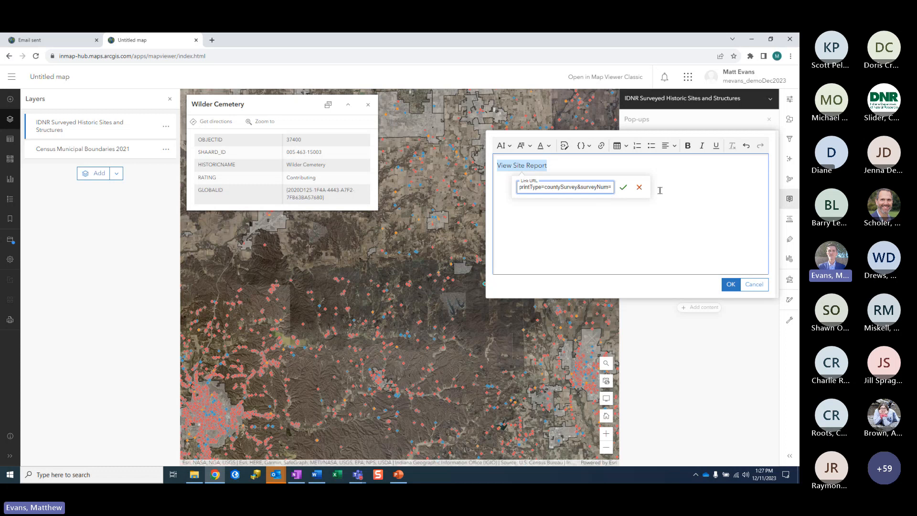
pyautogui.write('{')
pyautogui.write('shaard_')
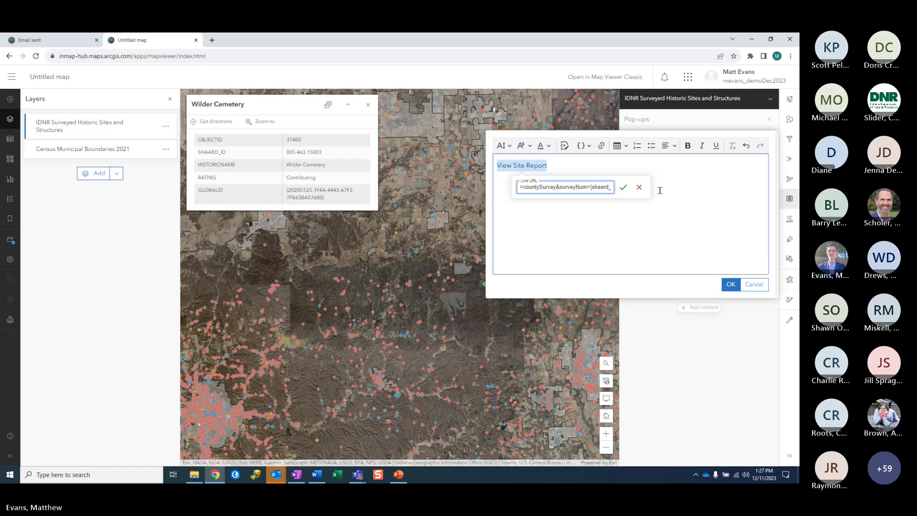
pyautogui.write('id}')
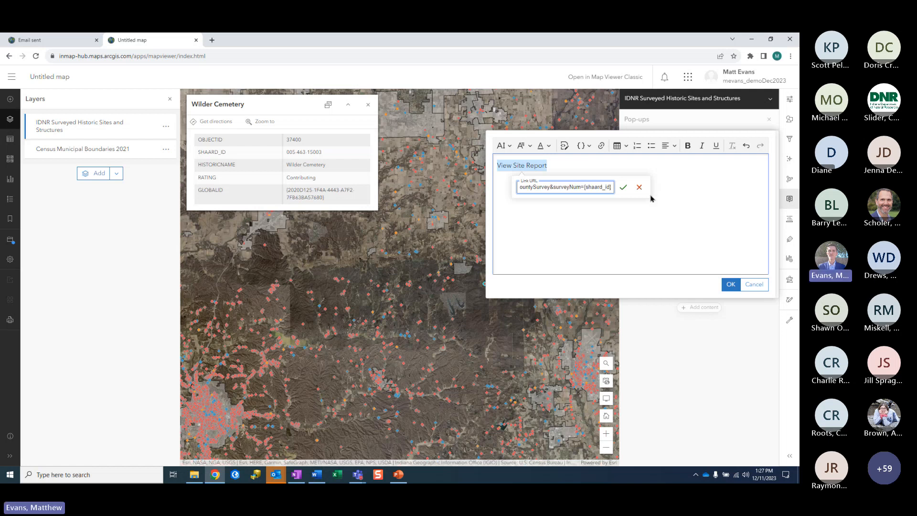
pyautogui.click(622, 187)
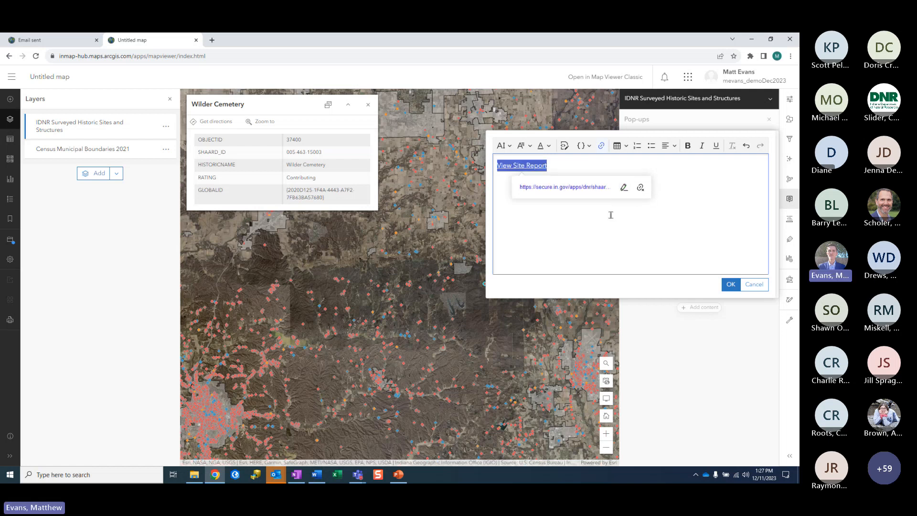
pyautogui.click(593, 223)
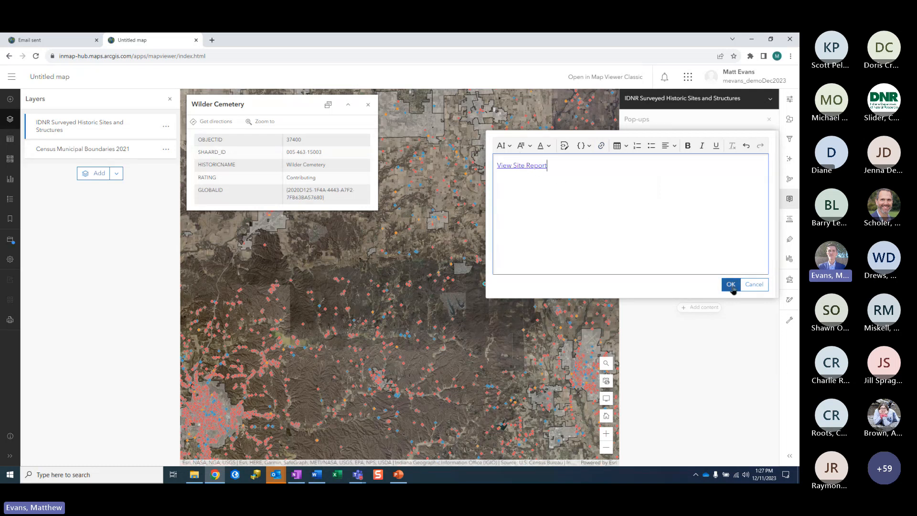
pyautogui.click(731, 285)
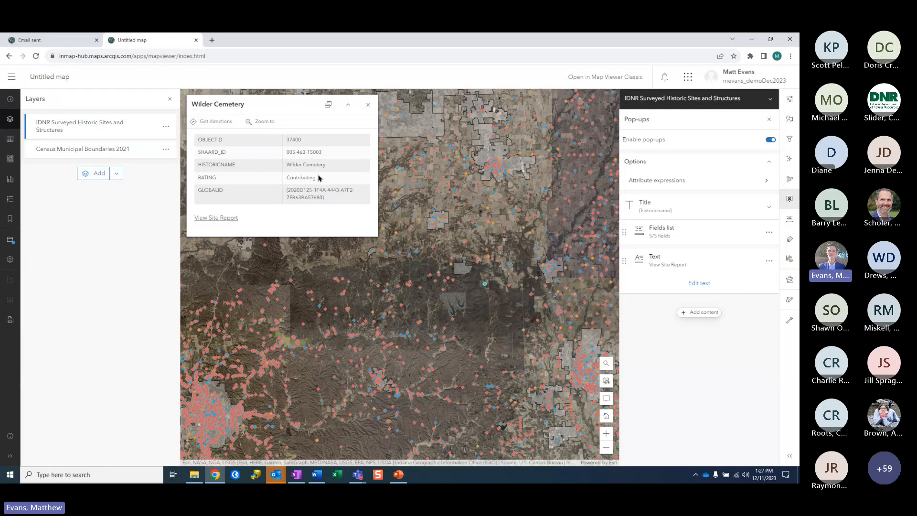
# Step: Open Wilder Cemetery's SHAARD county survey report via View Site Report, scroll it, then return to the map tab
pyautogui.click(214, 219)
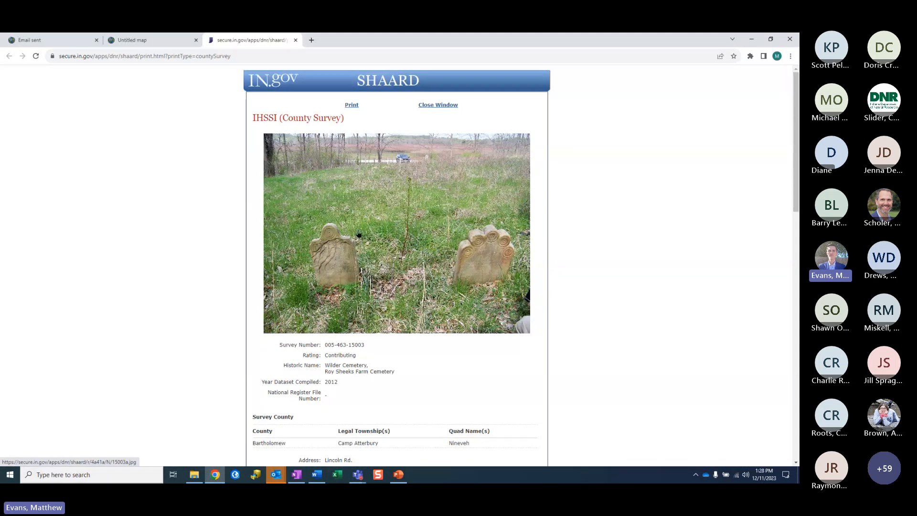
pyautogui.scroll(-6, 359, 234)
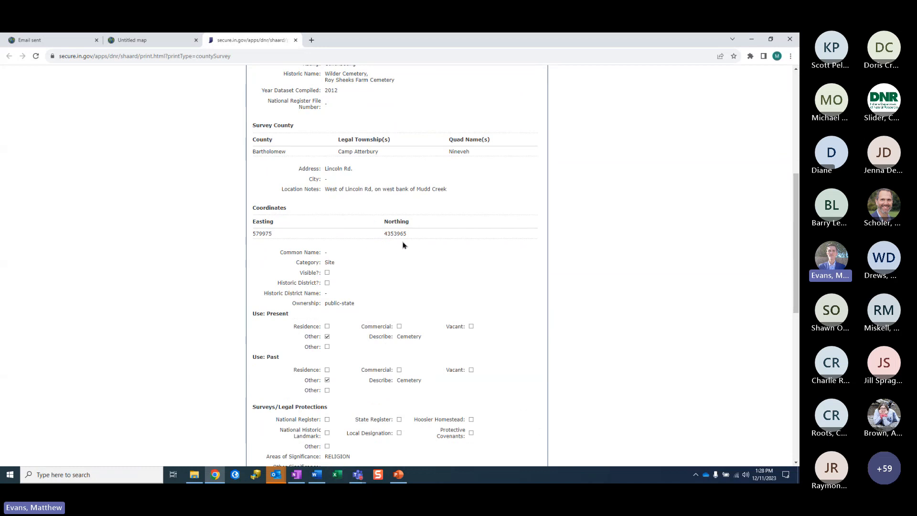
pyautogui.scroll(-3, 403, 245)
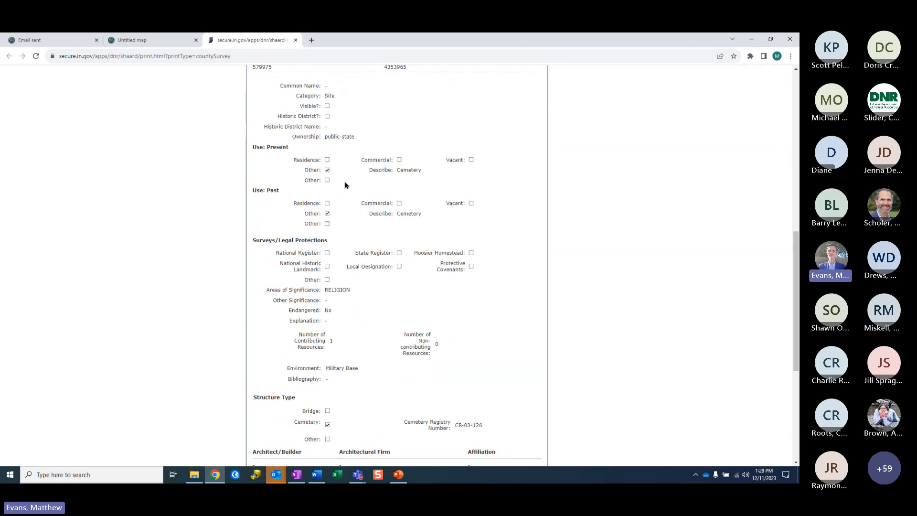
pyautogui.click(161, 40)
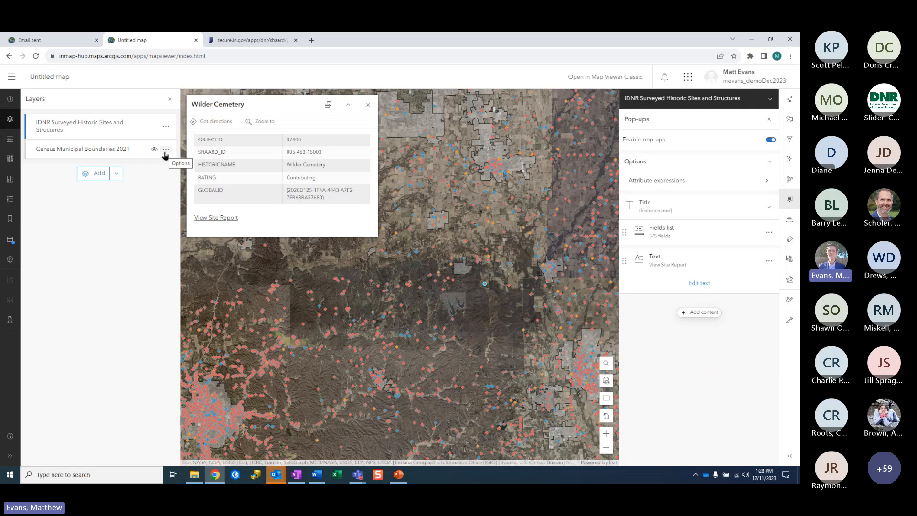
# Step: Add a label class to Census Municipal Boundaries 2021 using the Place Name field, e.g. Morgantown
pyautogui.moveTo(469, 242); pyautogui.dragTo(468, 316)
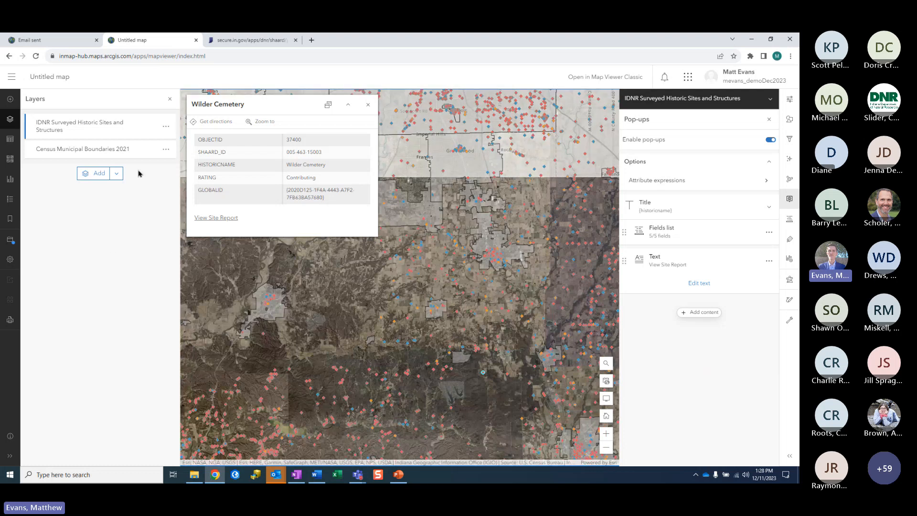
pyautogui.click(166, 150)
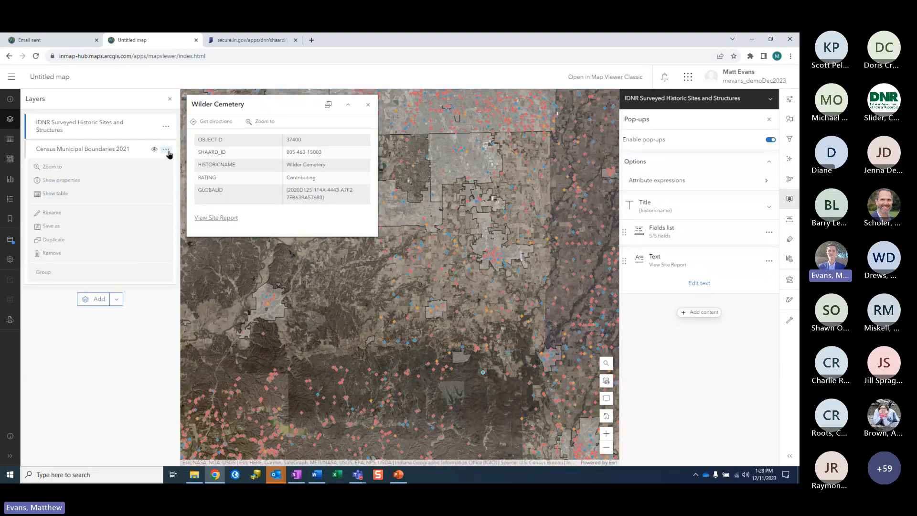
pyautogui.click(68, 182)
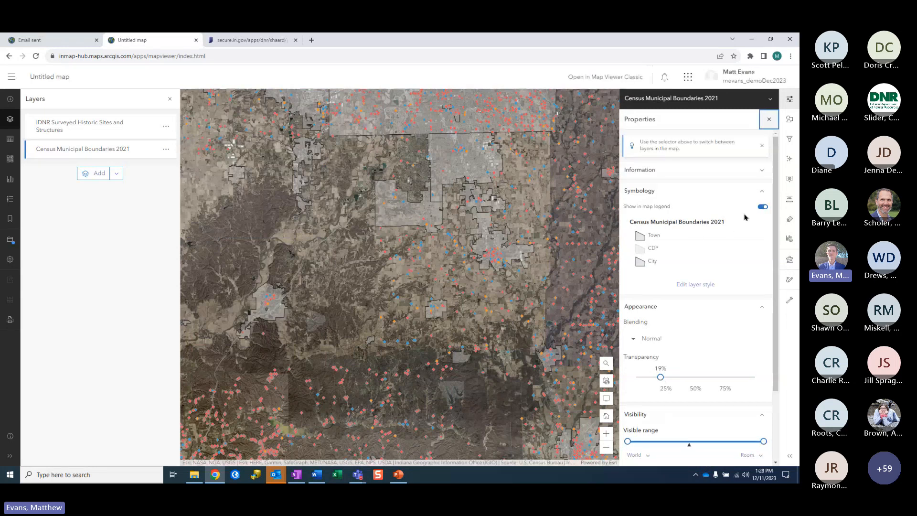
pyautogui.click(789, 224)
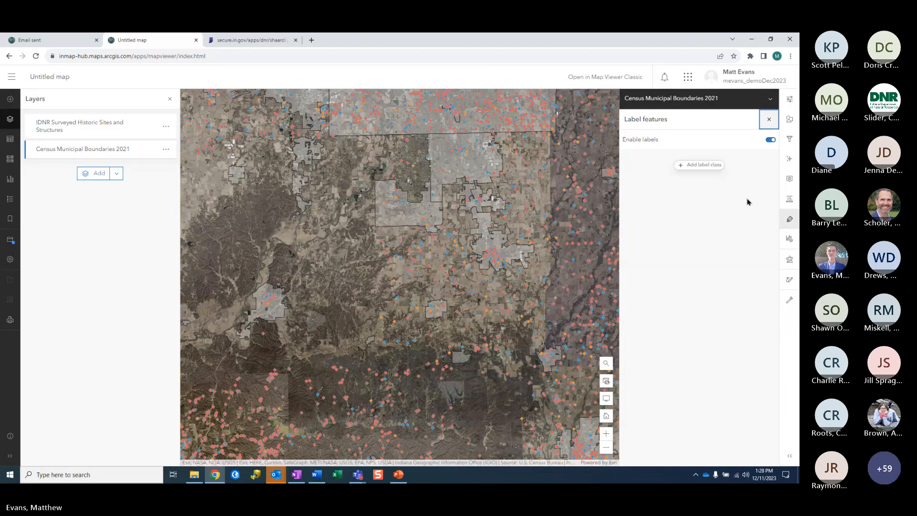
pyautogui.click(714, 166)
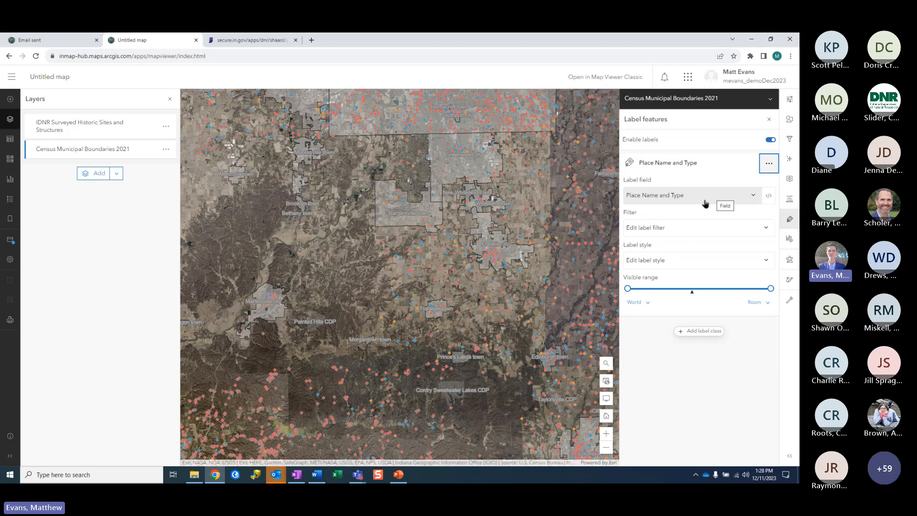
pyautogui.moveTo(327, 330); pyautogui.dragTo(369, 317)
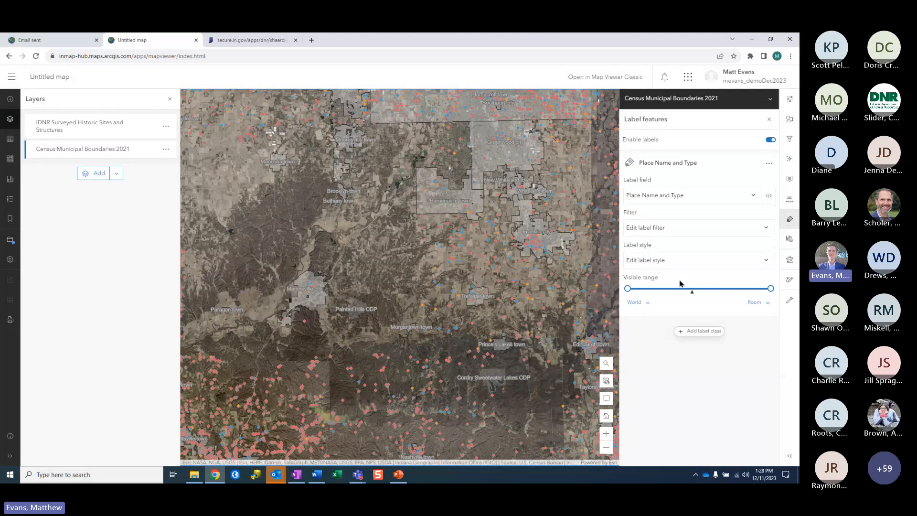
pyautogui.click(652, 196)
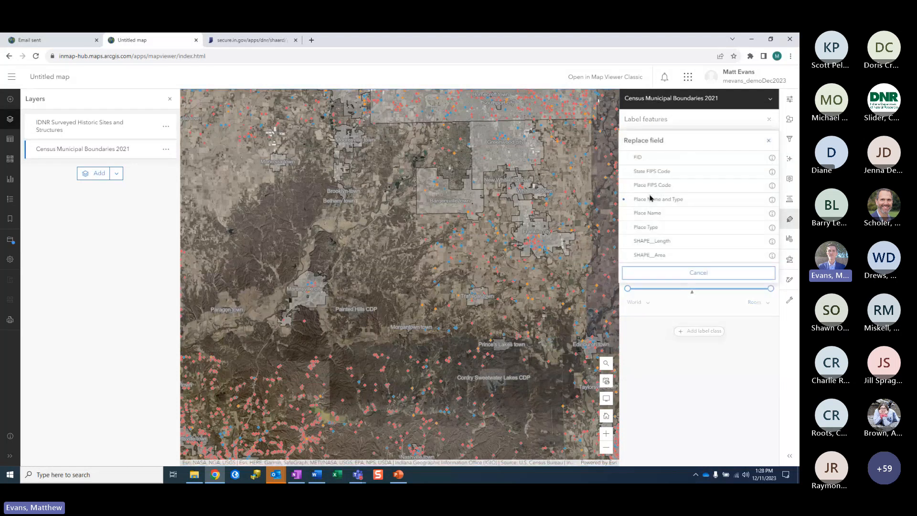
pyautogui.click(672, 217)
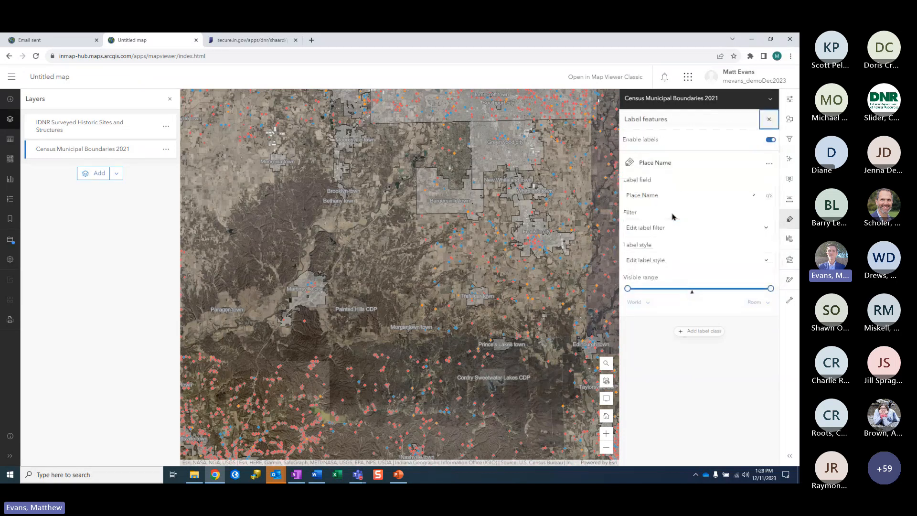
pyautogui.moveTo(293, 291); pyautogui.dragTo(340, 286)
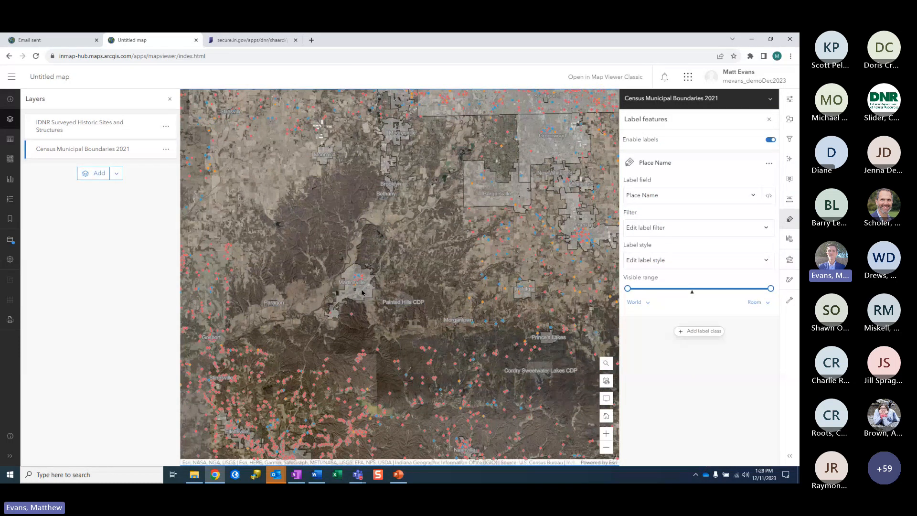
pyautogui.moveTo(535, 361); pyautogui.dragTo(506, 332)
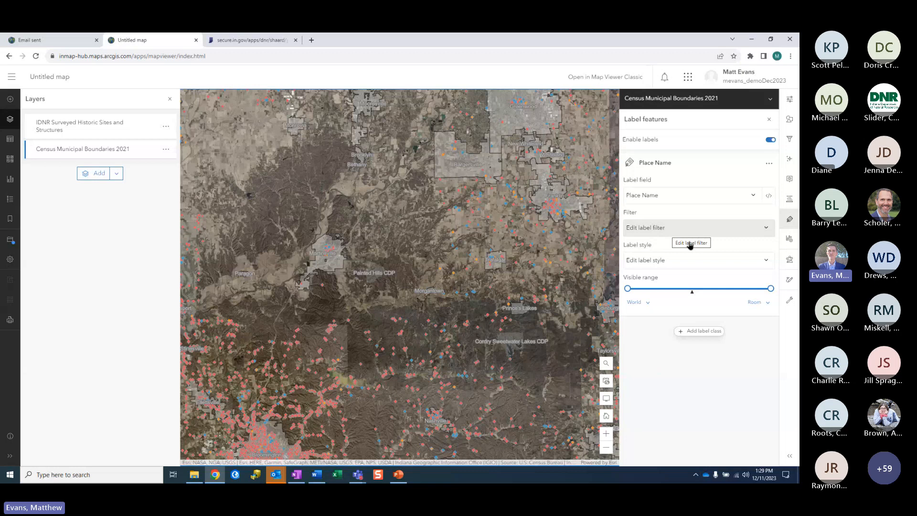
# Step: Offset the Place Name labels up and right to X 12, Y 13
pyautogui.click(674, 261)
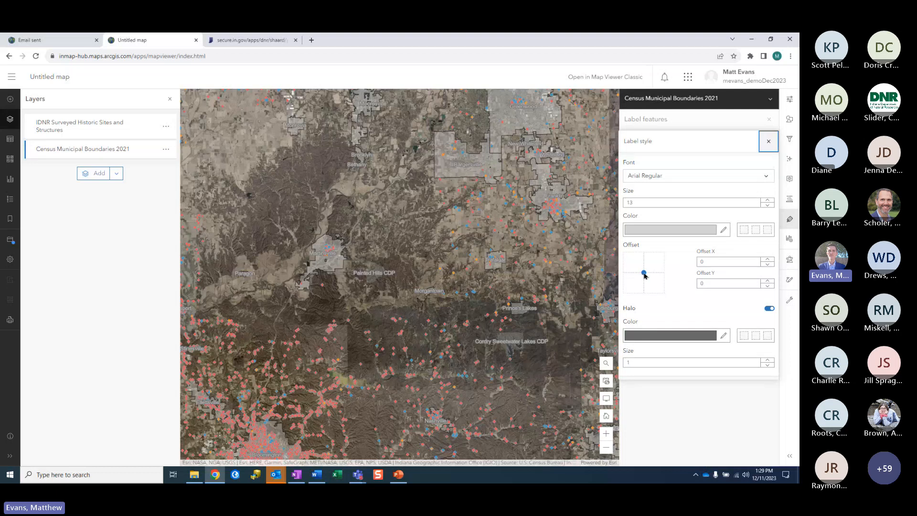
pyautogui.moveTo(644, 273); pyautogui.dragTo(656, 260)
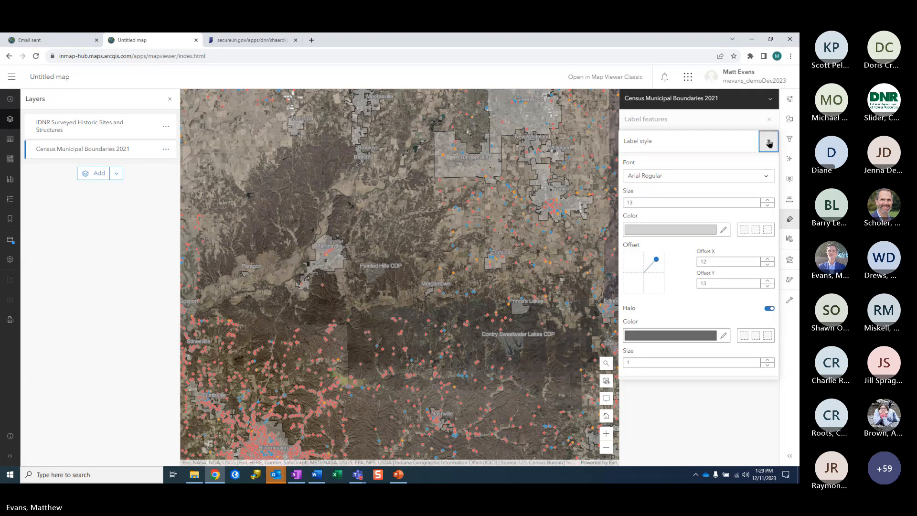
pyautogui.click(769, 141)
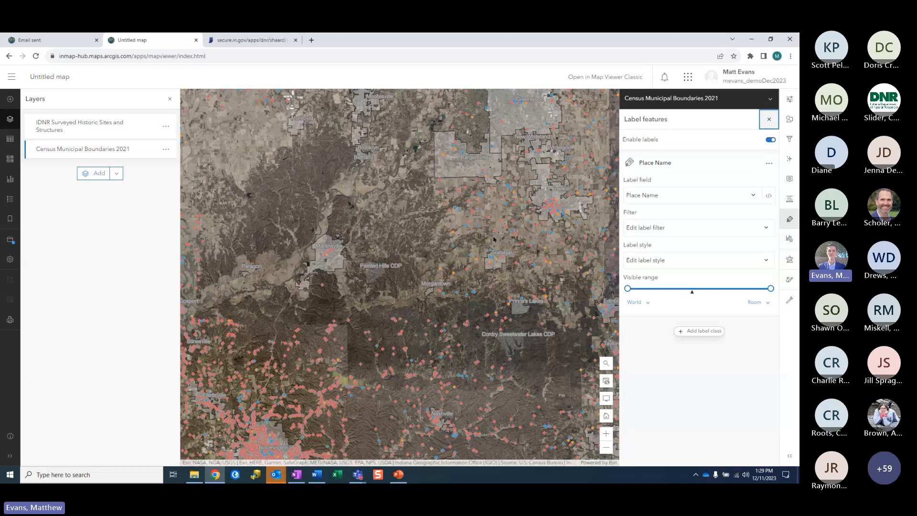
# Step: Choose Save as for the untitled web map to bring up the save form
pyautogui.click(10, 242)
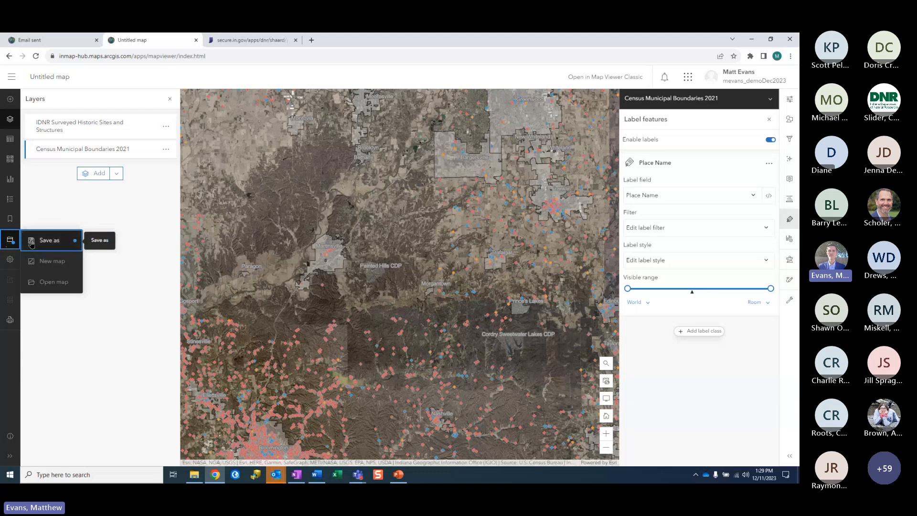
pyautogui.click(55, 243)
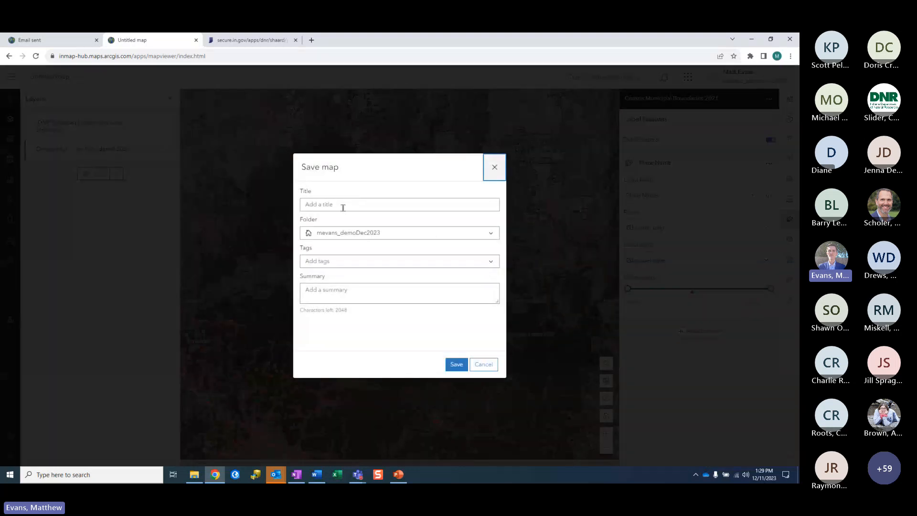
# Step: Title the web map 'Demo' and save it
pyautogui.click(342, 206)
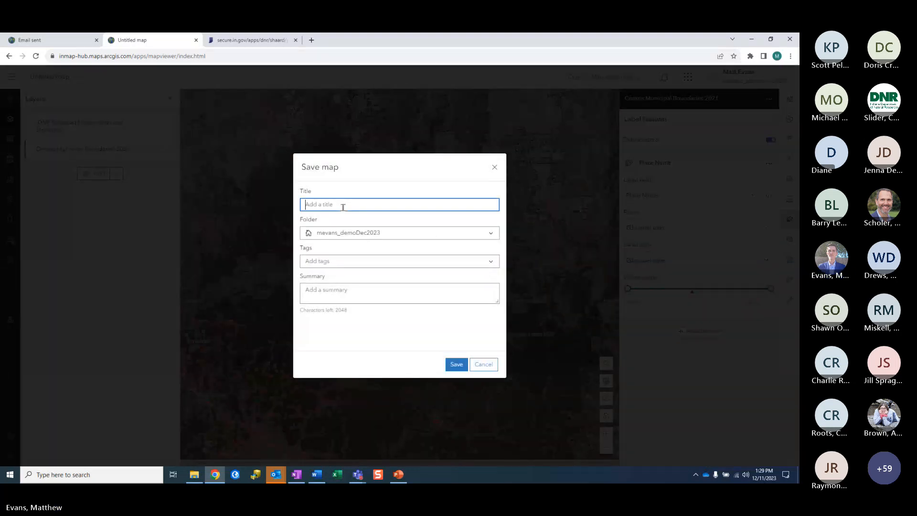
pyautogui.write('Demo')
pyautogui.click(456, 367)
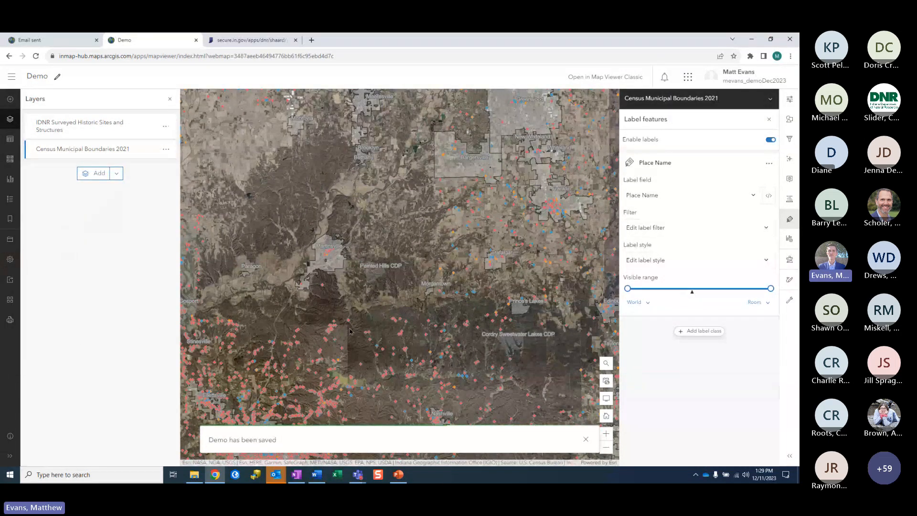
pyautogui.moveTo(405, 364); pyautogui.dragTo(409, 351)
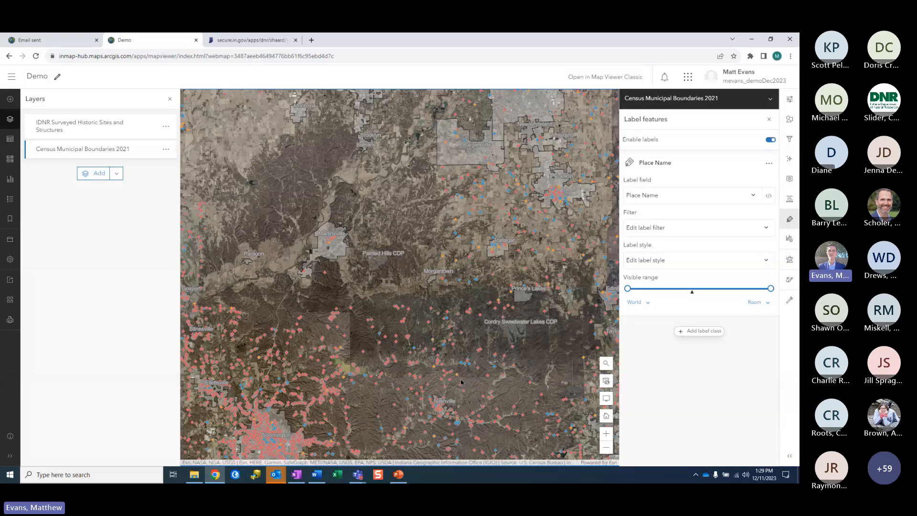
pyautogui.moveTo(462, 382); pyautogui.dragTo(454, 289)
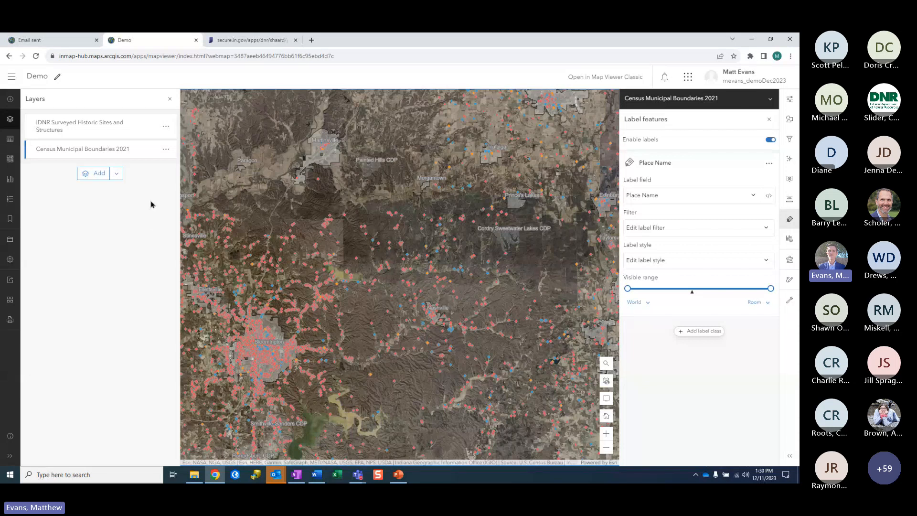
# Step: Save the IDNR historic sites layer as a new item, prefixing its title with 'Demo - '
pyautogui.click(166, 127)
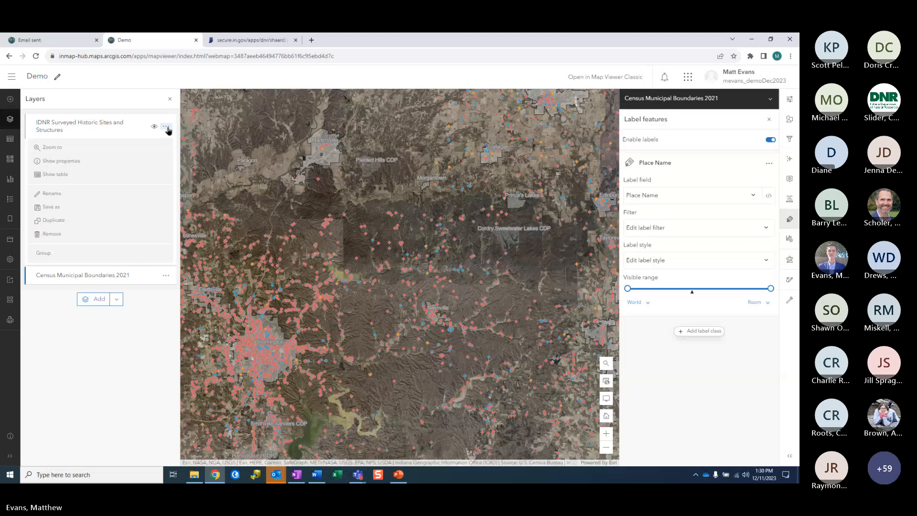
pyautogui.click(53, 207)
pyautogui.write('Demo 0')
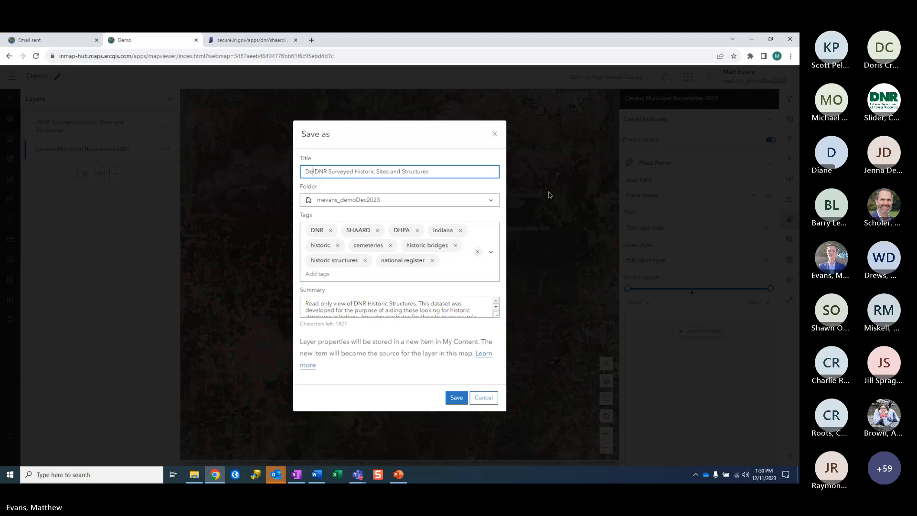
pyautogui.press('BackSpace')
pyautogui.press('BackSpace')
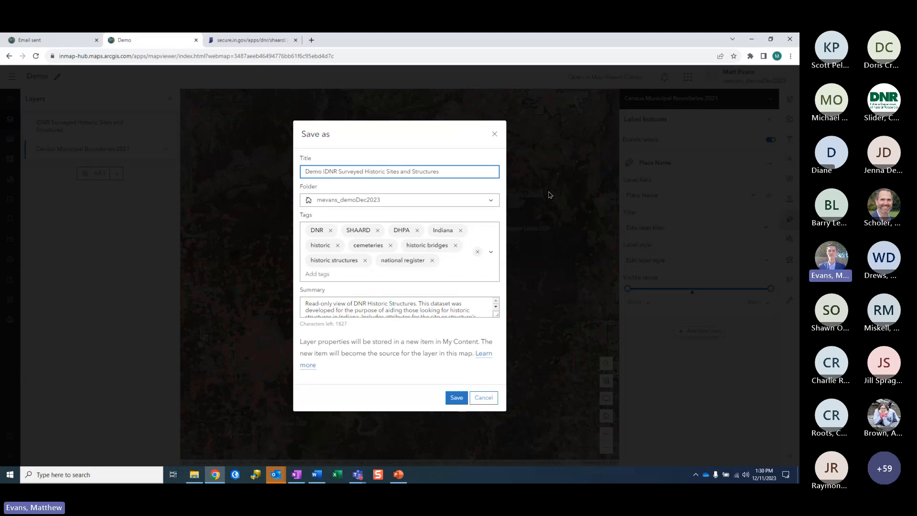
pyautogui.write('-')
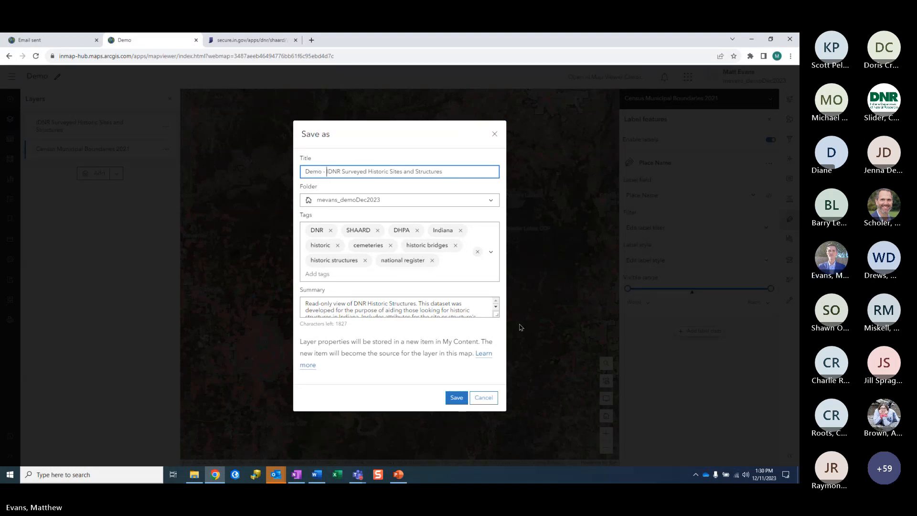
pyautogui.click(455, 398)
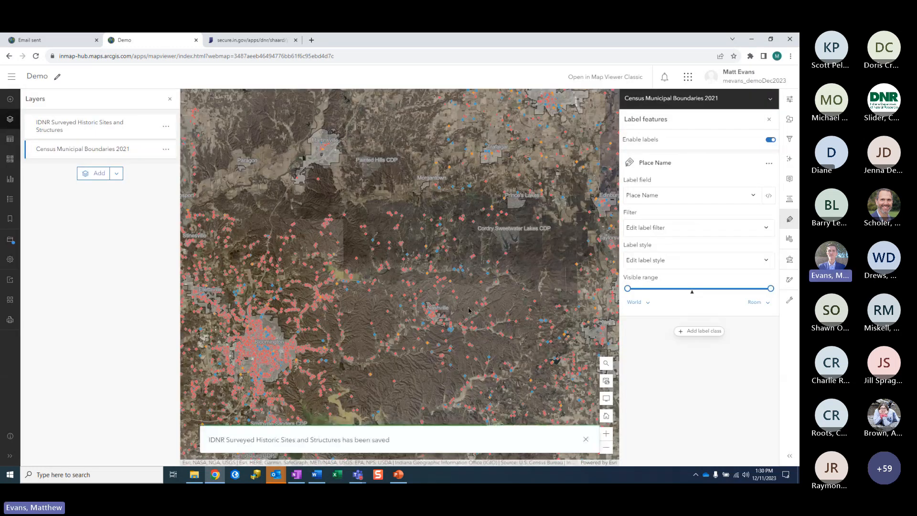
# Step: Leave the map for the organization home page and list My Content
pyautogui.click(12, 78)
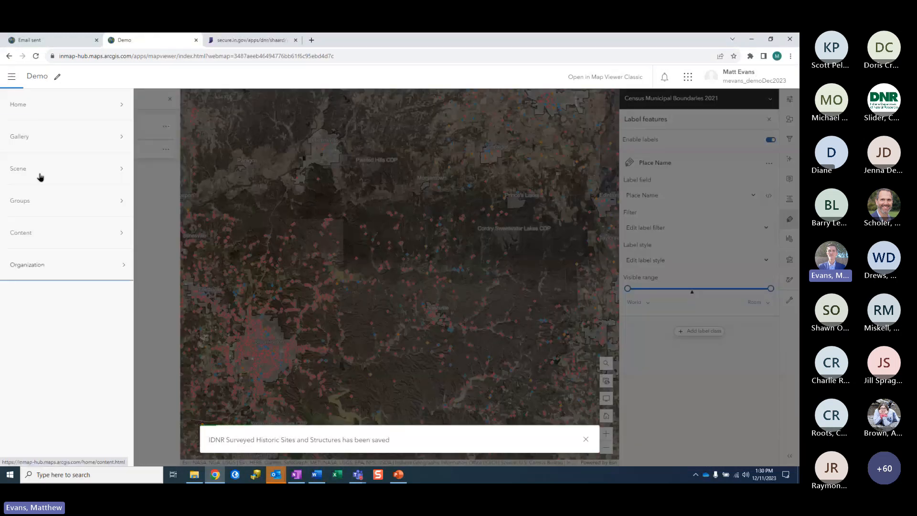
pyautogui.click(36, 115)
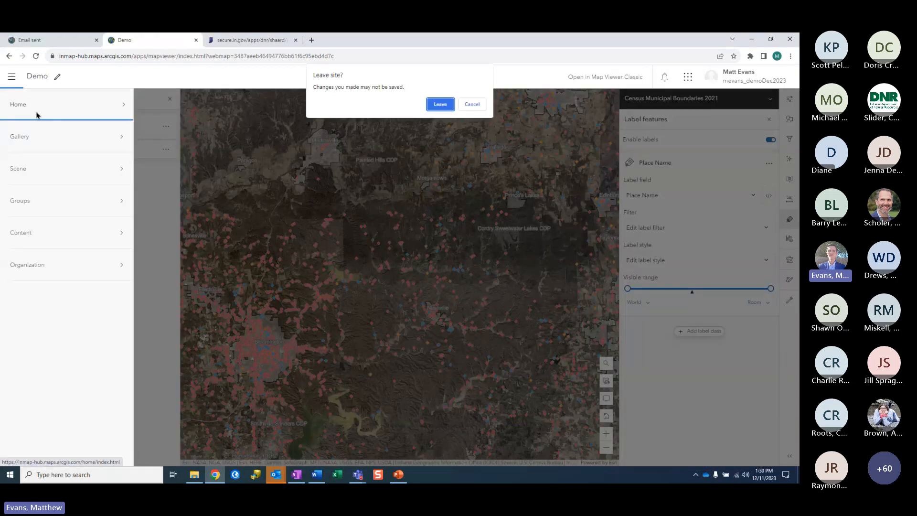
pyautogui.click(439, 109)
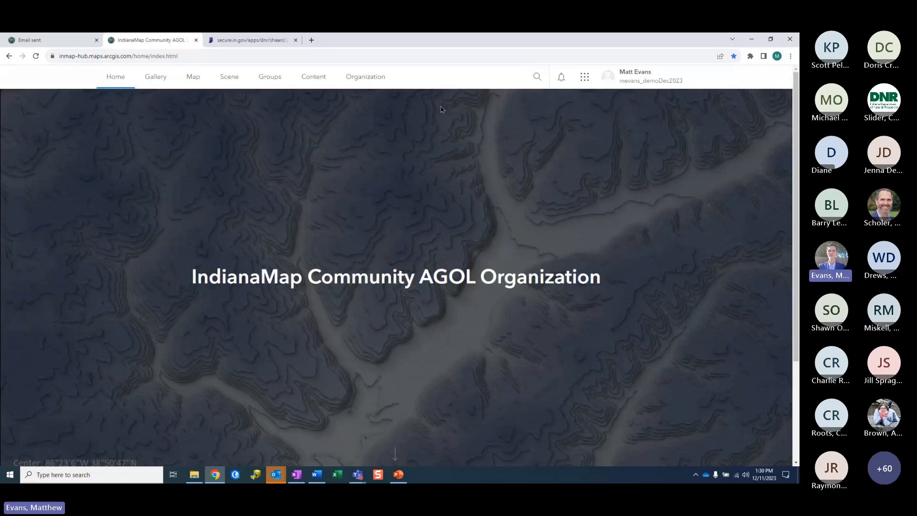
pyautogui.click(320, 80)
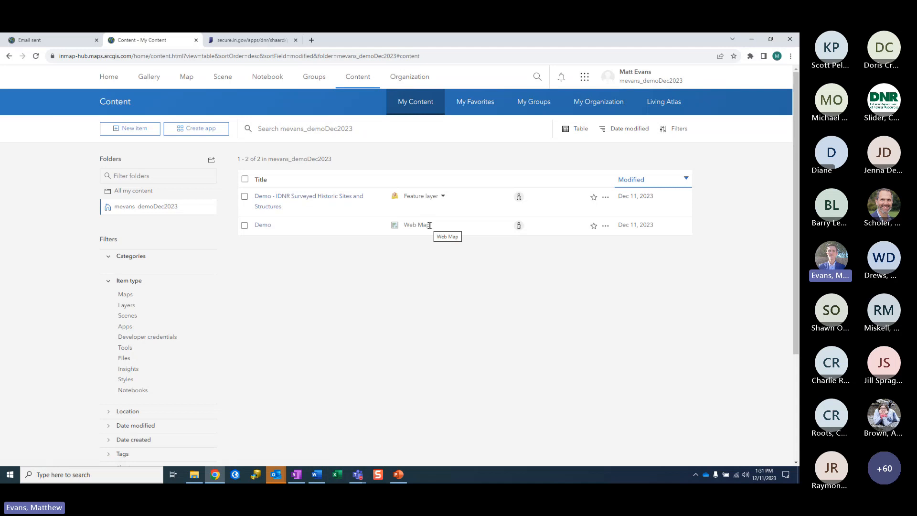
pyautogui.click(303, 200)
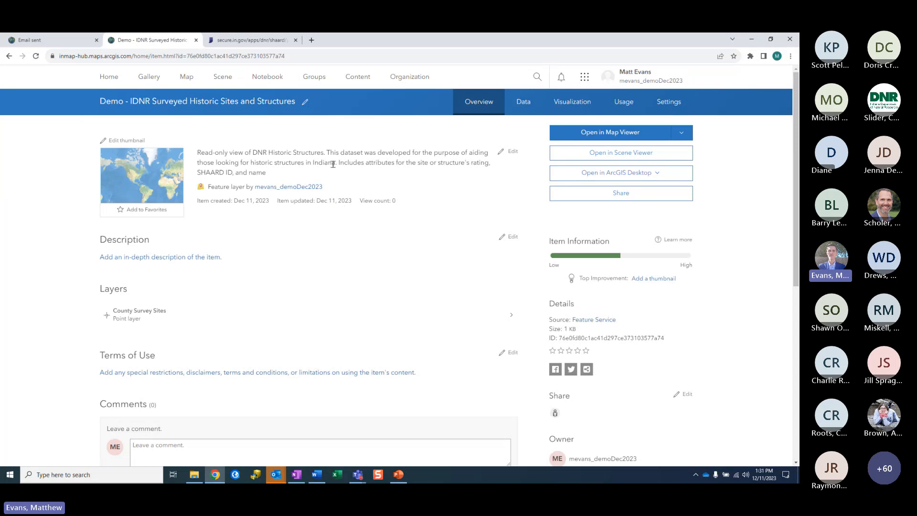
pyautogui.scroll(-2, 280, 229)
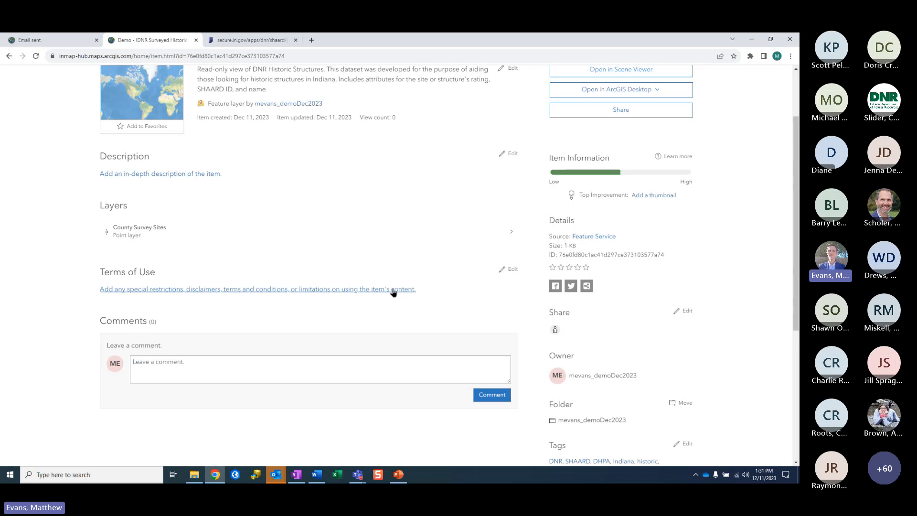
pyautogui.scroll(-1, 393, 292)
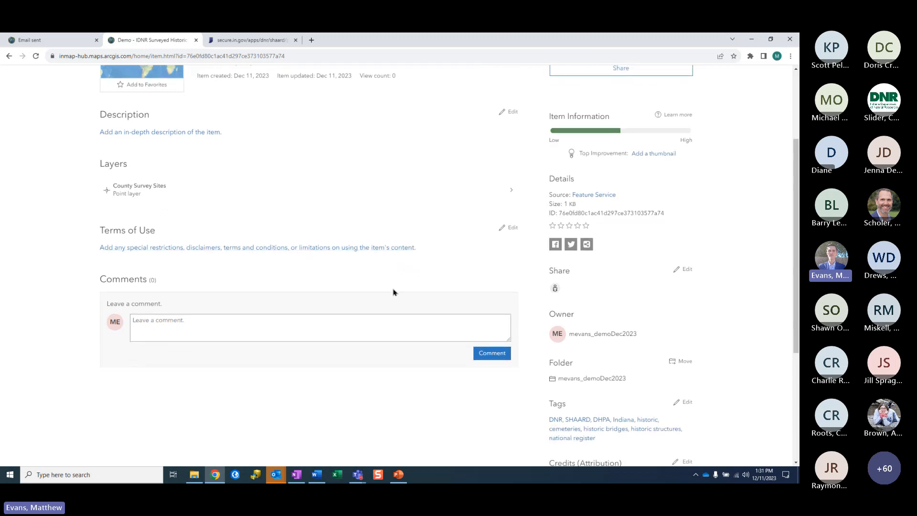
pyautogui.scroll(-1, 393, 292)
pyautogui.scroll(4, 399, 340)
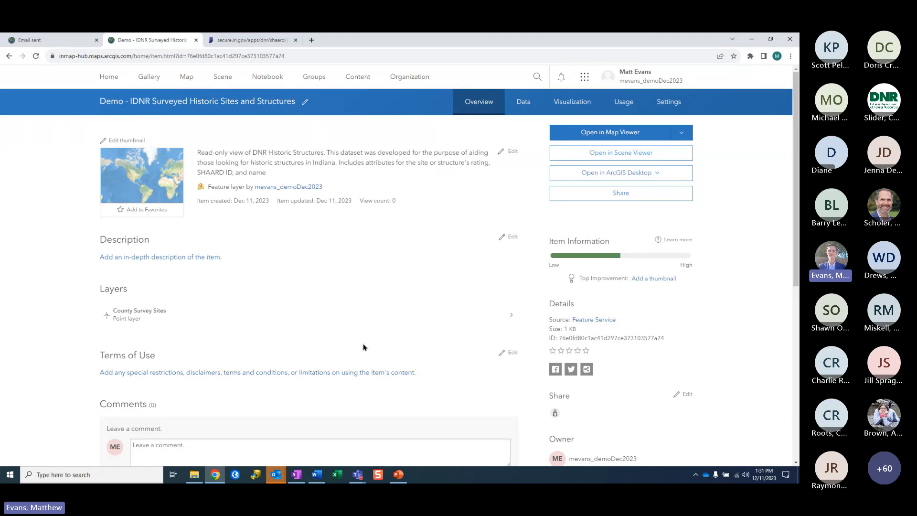
# Step: Open the Demo historic sites layer in Map Viewer and zoom to central Indiana near Greenwood
pyautogui.click(568, 136)
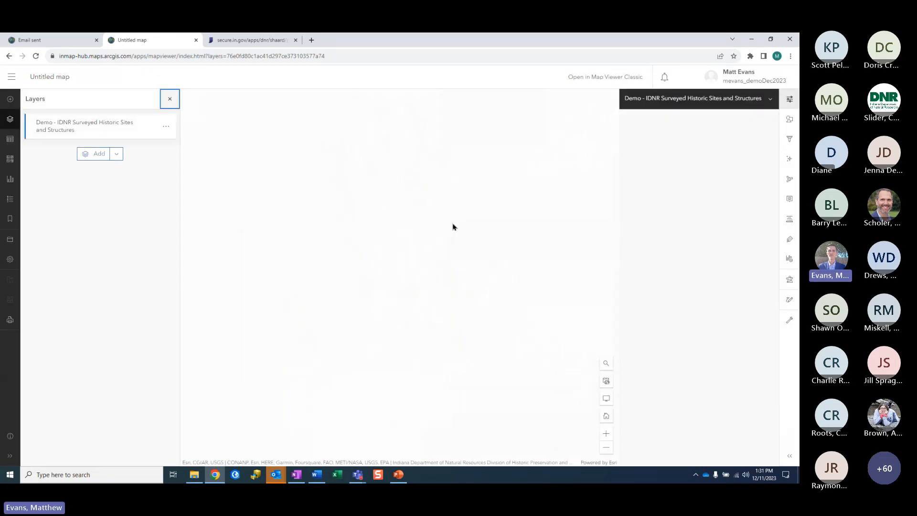
pyautogui.scroll(-5, 457, 341)
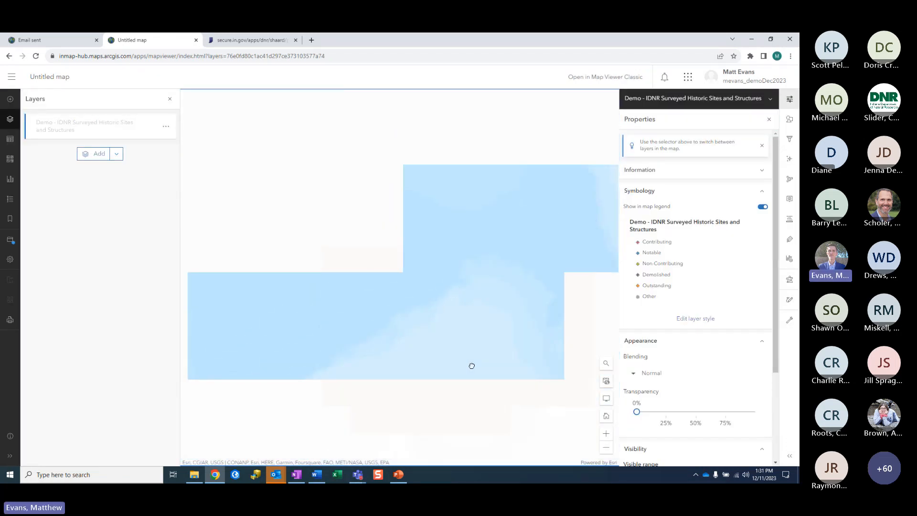
pyautogui.scroll(4, 467, 315)
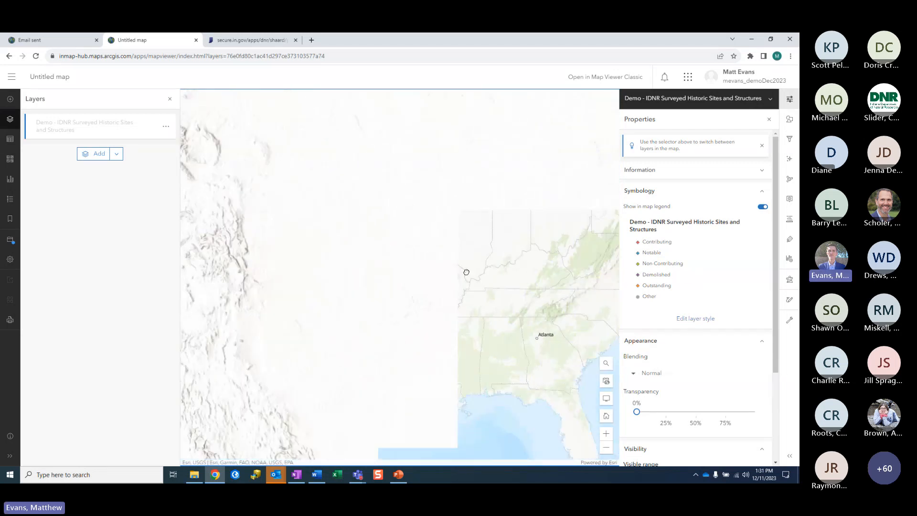
pyautogui.moveTo(467, 271); pyautogui.dragTo(395, 368)
pyautogui.scroll(6, 432, 356)
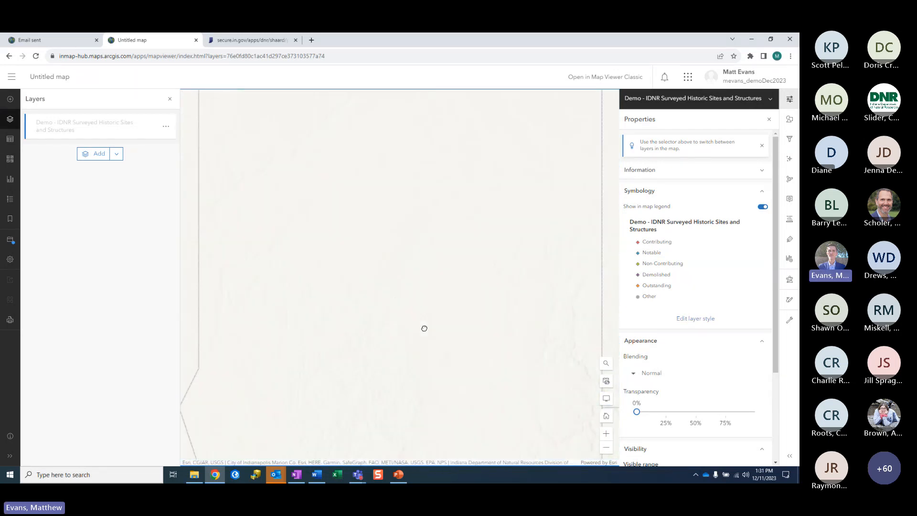
pyautogui.scroll(2, 474, 375)
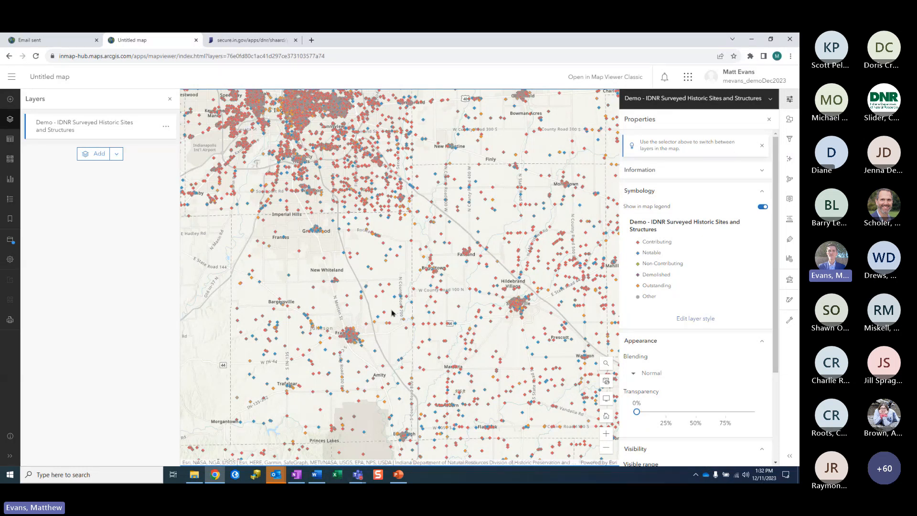
# Step: Show School Number 12's pop-up and review its SHAARD site report
pyautogui.click(324, 259)
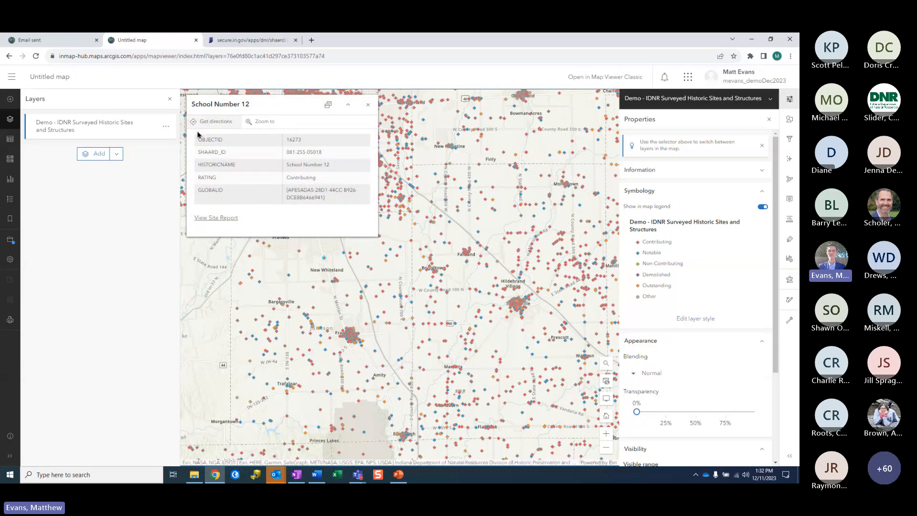
pyautogui.click(231, 224)
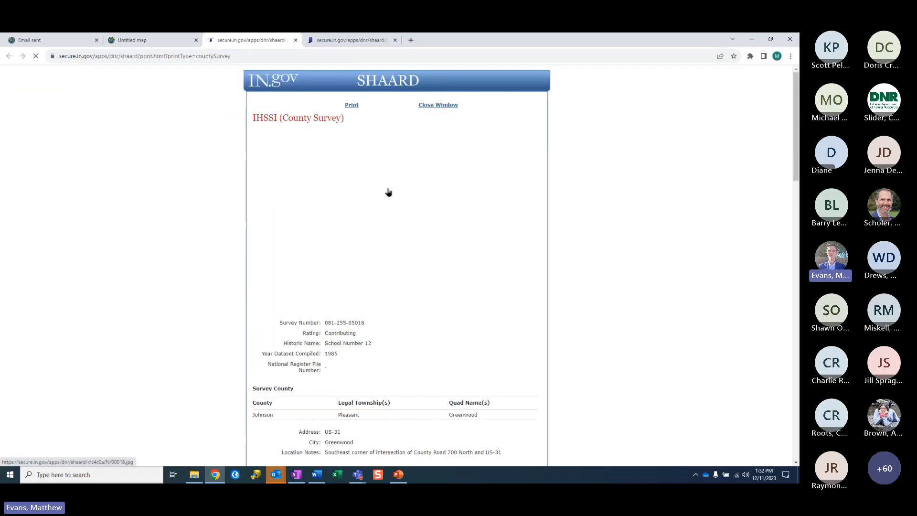
pyautogui.scroll(-5, 408, 226)
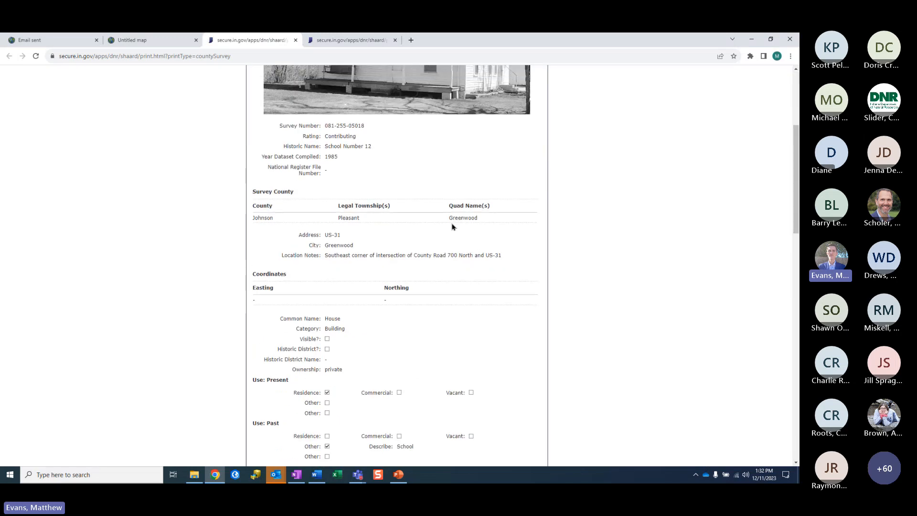
pyautogui.scroll(5, 452, 226)
pyautogui.click(295, 40)
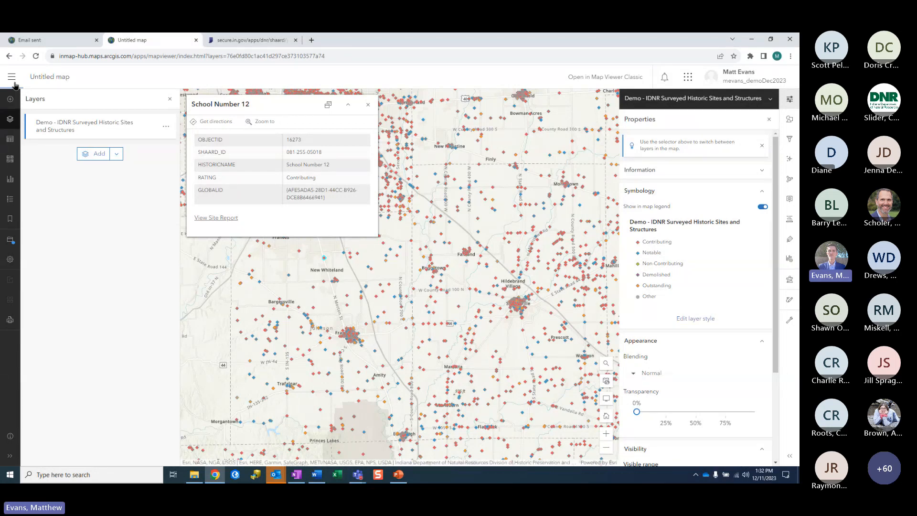
# Step: Leave the unsaved map for the IndianaMap Community home page and show the app launcher
pyautogui.click(17, 82)
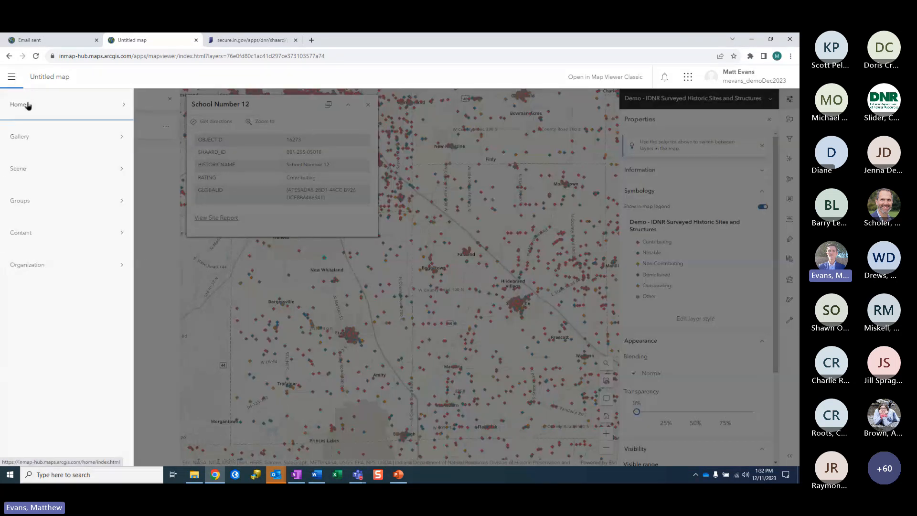
pyautogui.click(27, 108)
pyautogui.click(438, 105)
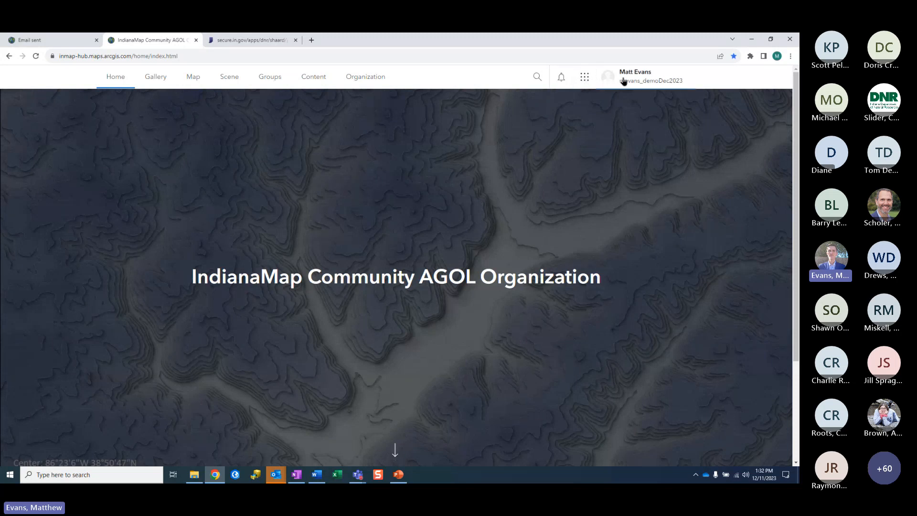
pyautogui.click(583, 79)
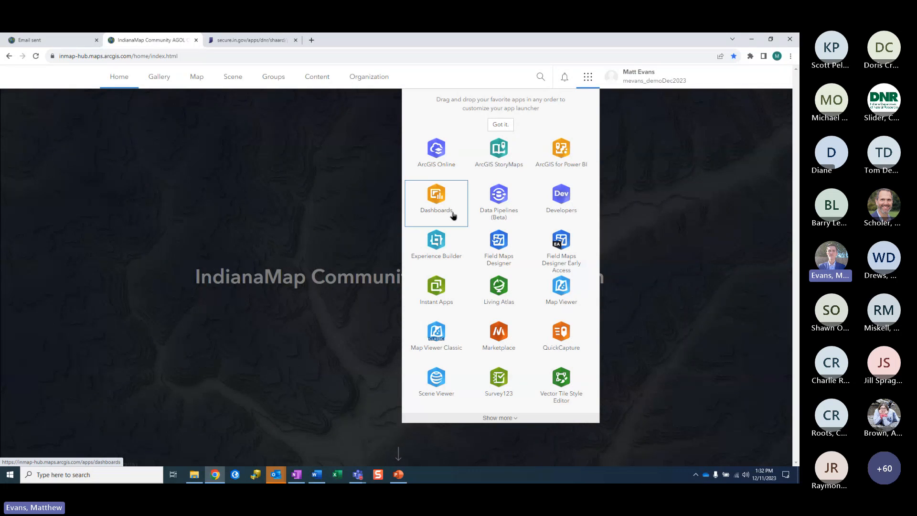
# Step: Launch ArcGIS Dashboards and create a new dashboard titled 'Demo'
pyautogui.click(437, 196)
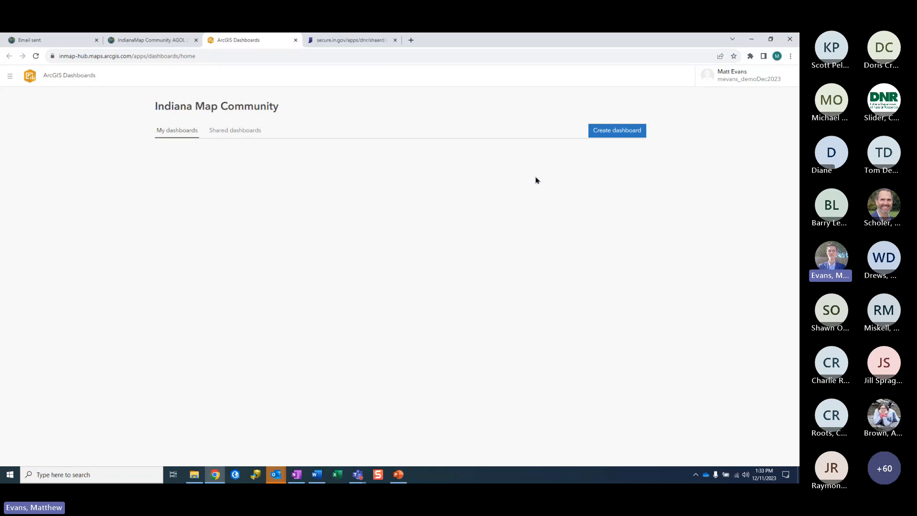
pyautogui.click(613, 132)
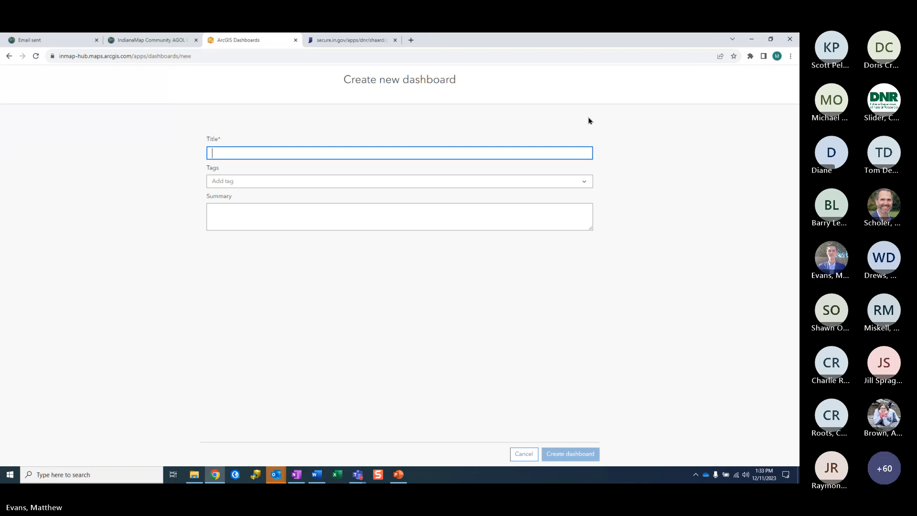
pyautogui.write('Demo')
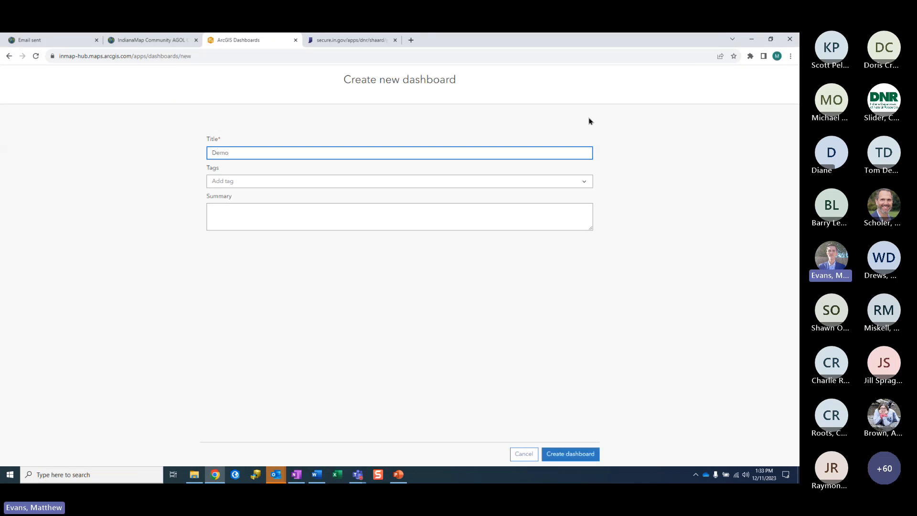
pyautogui.click(581, 457)
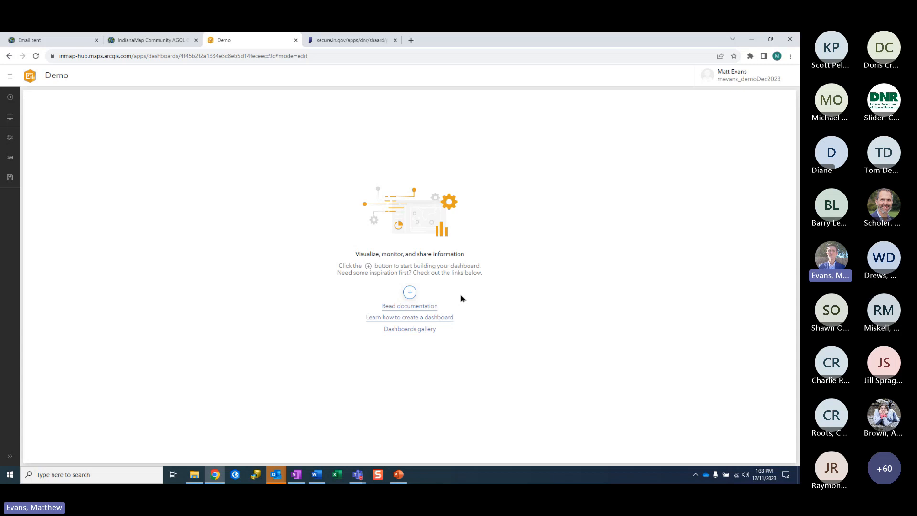
# Step: Add a Map element showing the Demo web map, pan across Indiana, then close the dashboard
pyautogui.click(410, 293)
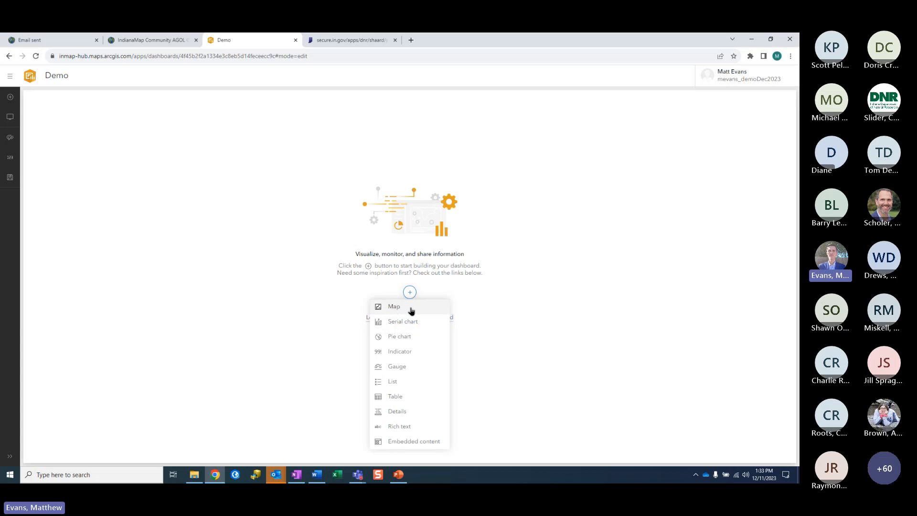
pyautogui.click(411, 311)
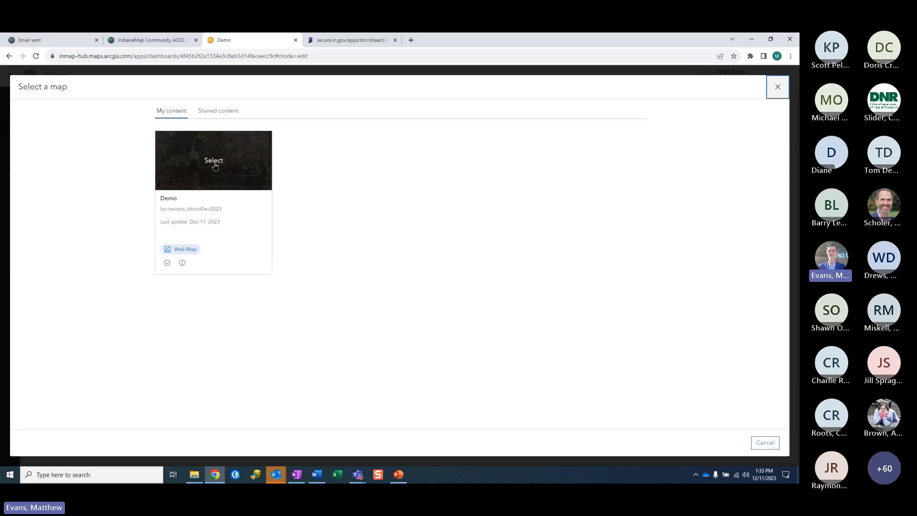
pyautogui.click(214, 163)
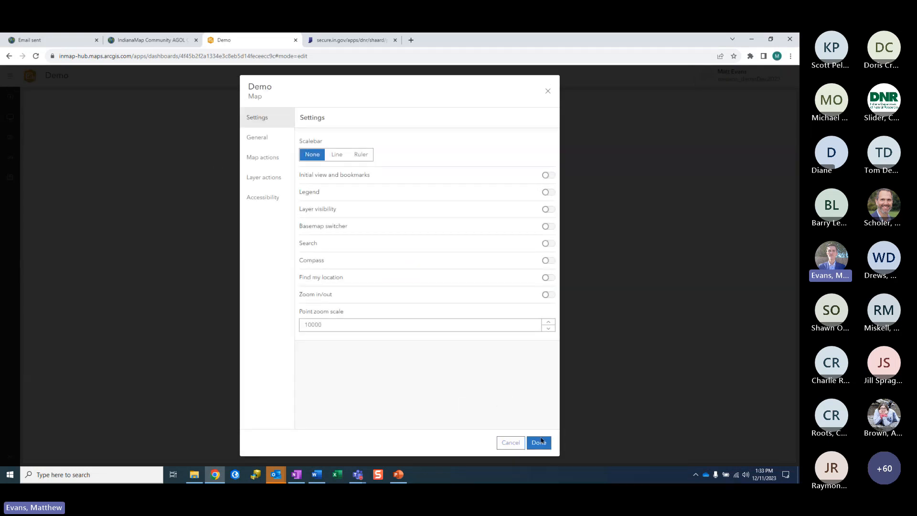
pyautogui.click(545, 444)
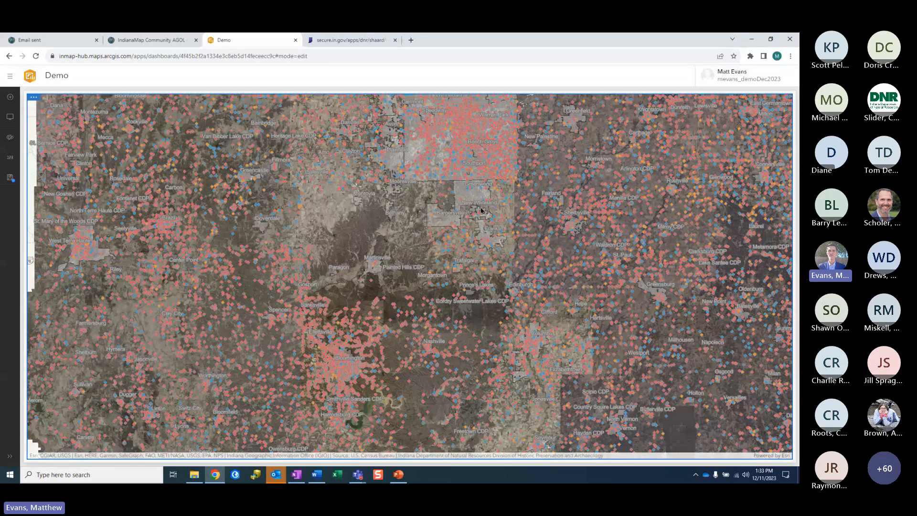
pyautogui.moveTo(481, 209); pyautogui.dragTo(415, 357)
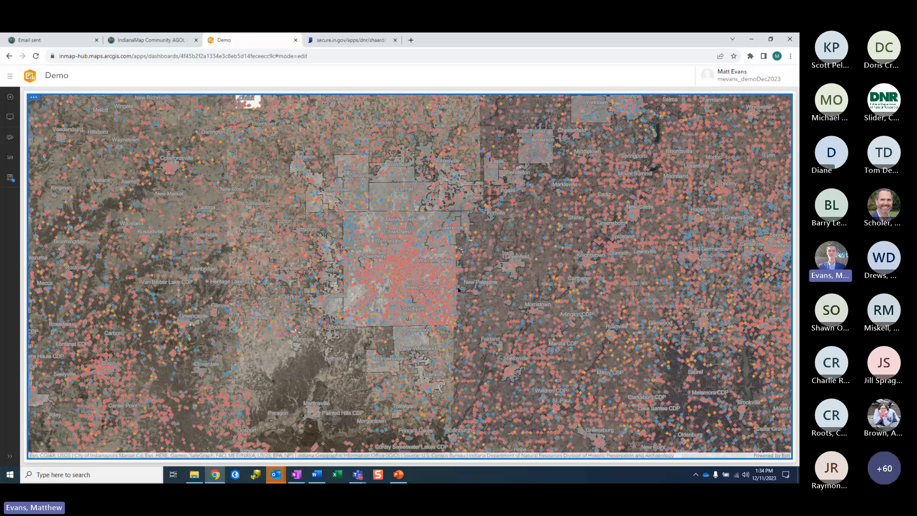
pyautogui.click(295, 40)
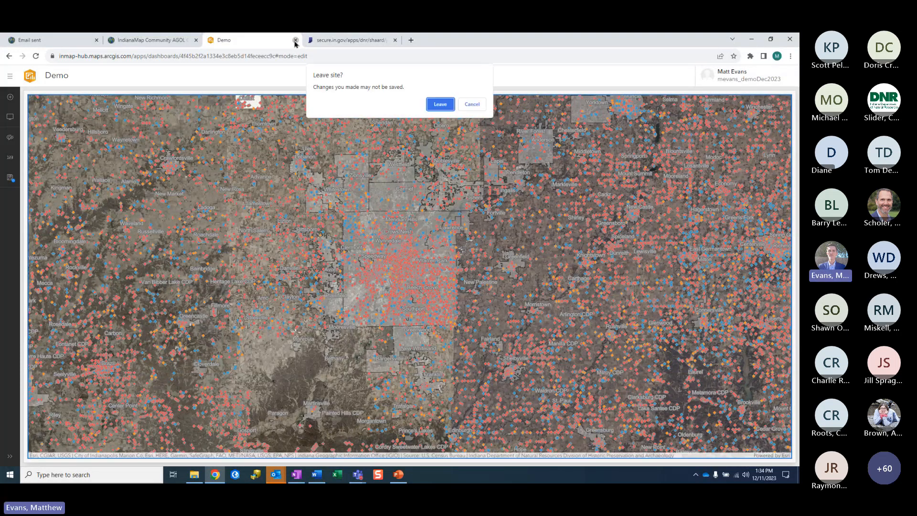
# Step: Leave the dashboard without saving, then run the PowerPoint slide show from slide 11, 'Questions?'
pyautogui.click(438, 110)
pyautogui.click(399, 475)
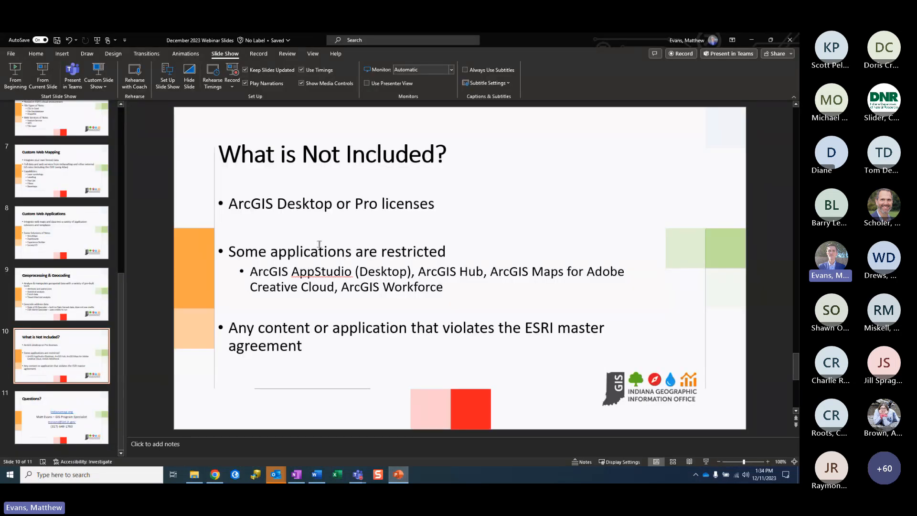
pyautogui.click(57, 416)
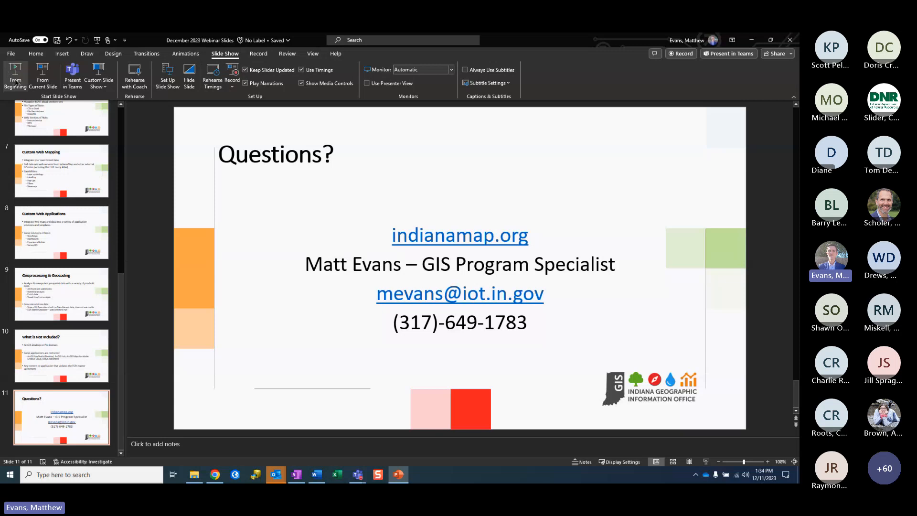
pyautogui.click(43, 79)
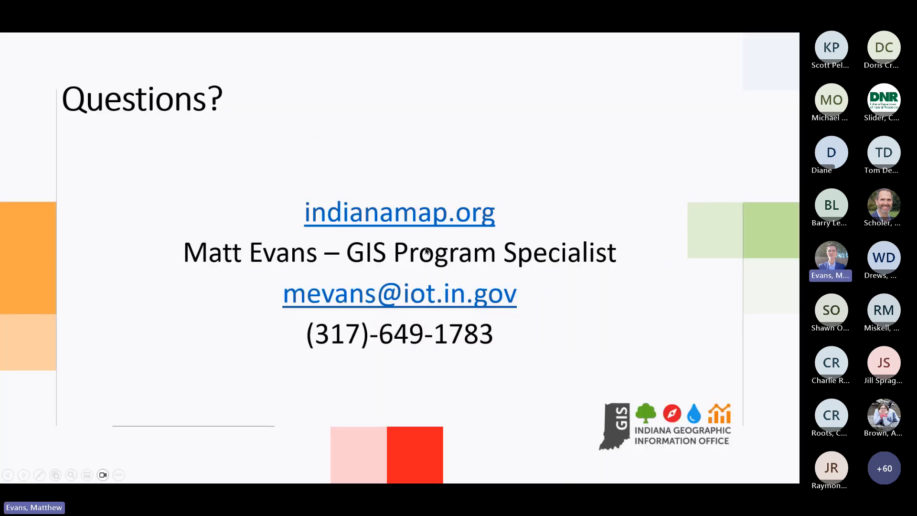